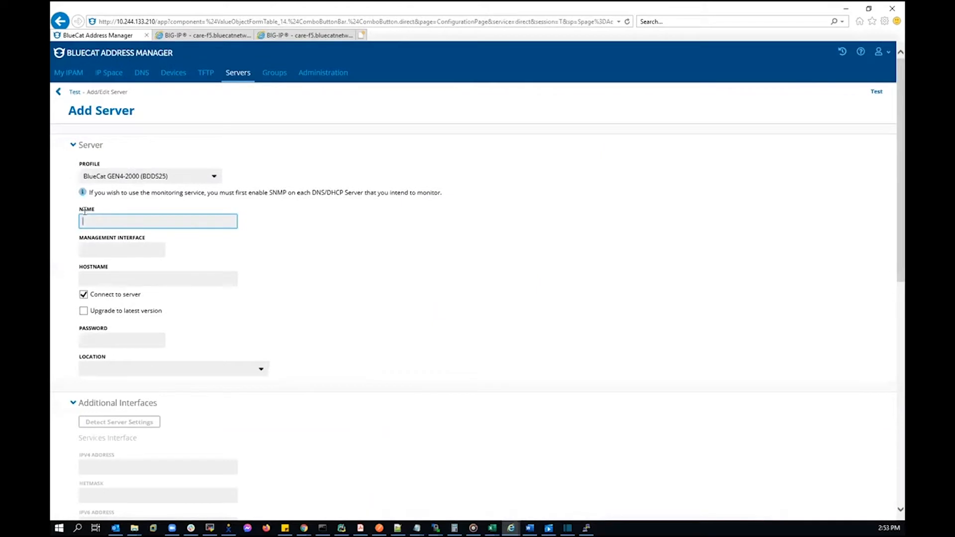
Add server 'F5 LTM Server' with the Local Traffic Manager profile, pasted management URL and login credentials
{"action": "left_click", "coordinate": [208, 179]}
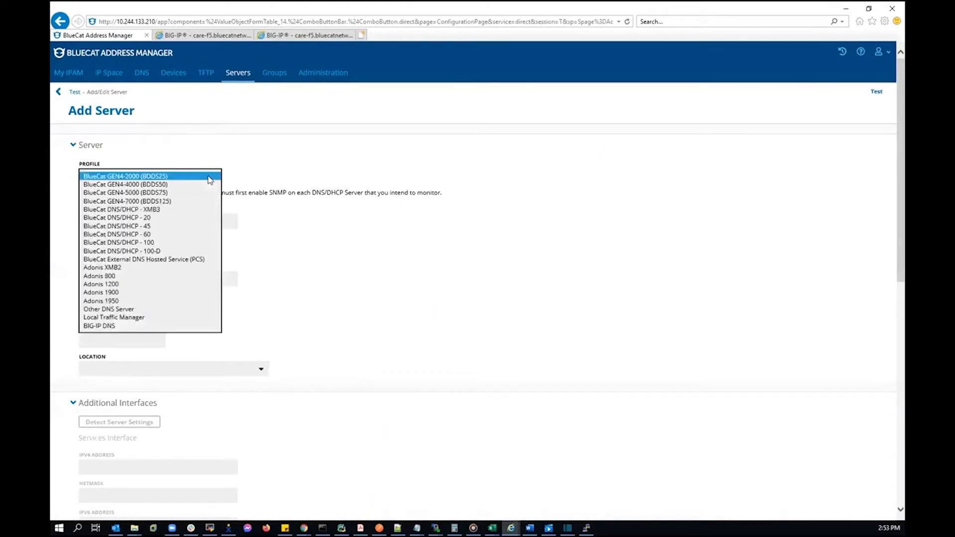
{"action": "left_click", "coordinate": [187, 320]}
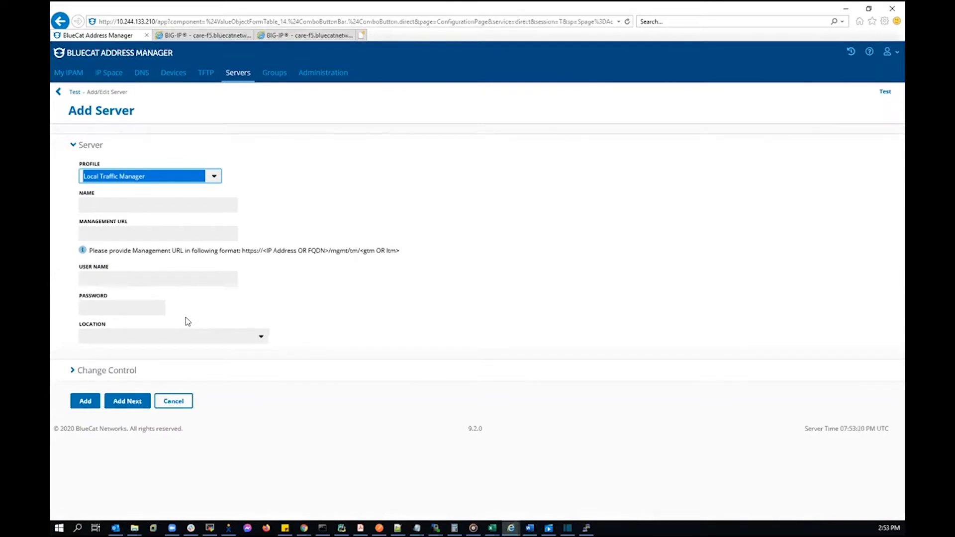
{"action": "left_click", "coordinate": [149, 208]}
{"action": "type", "text": "F"}
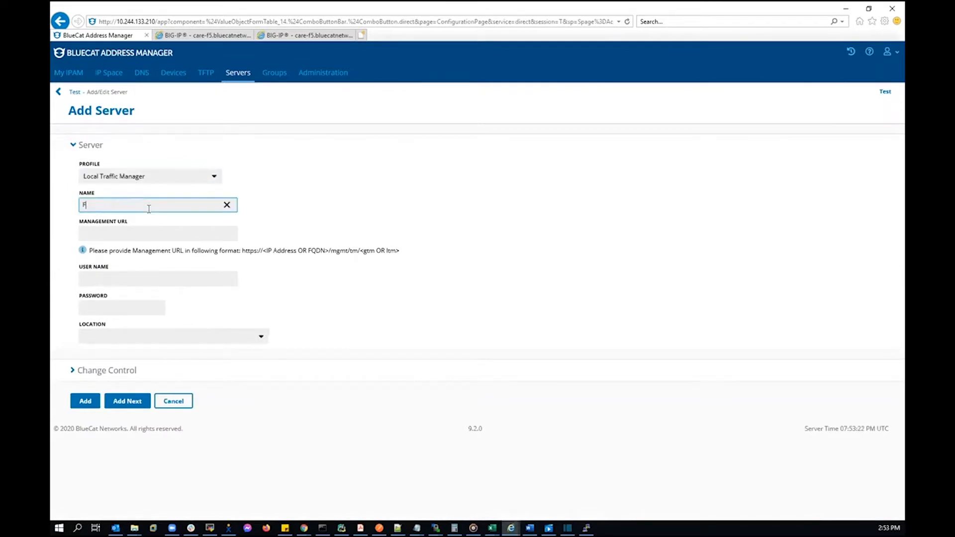
{"action": "type", "text": "5 LTM Server"}
{"action": "left_click", "coordinate": [133, 234]}
{"action": "type", "text": "https://10.244.137.252/mgmt/tm/ltm"}
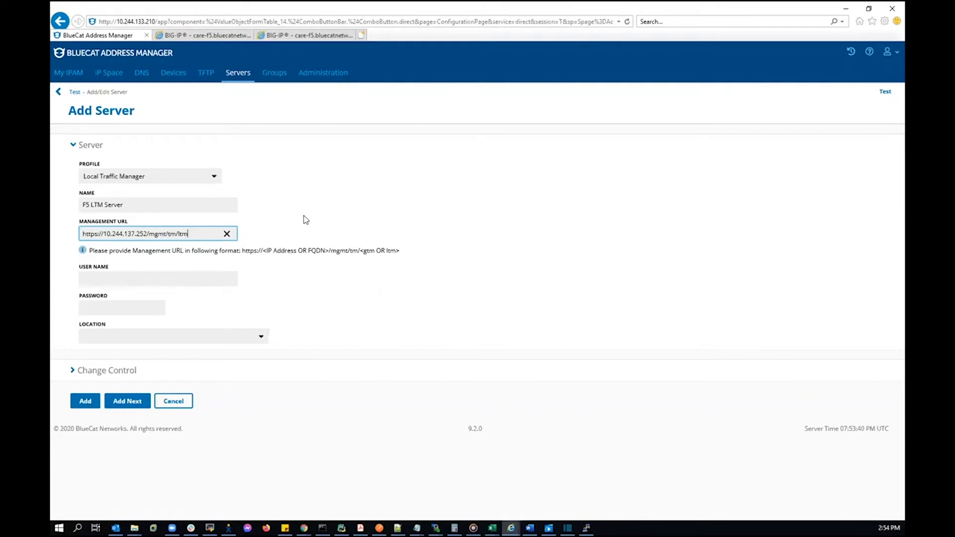
{"action": "left_click", "coordinate": [210, 279]}
{"action": "type", "text": "ltm"}
{"action": "key", "text": "Tab"}
{"action": "type", "text": "***"}
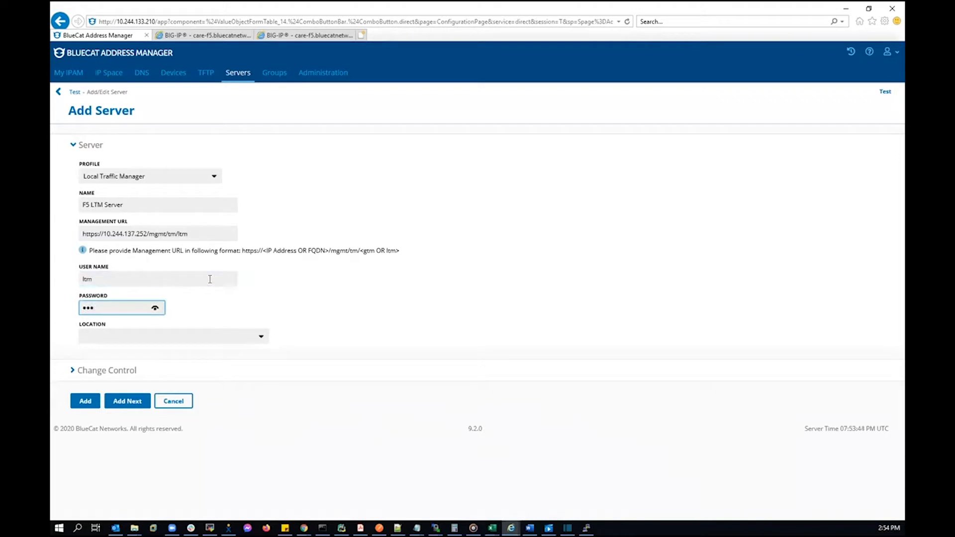
{"action": "left_click", "coordinate": [85, 402]}
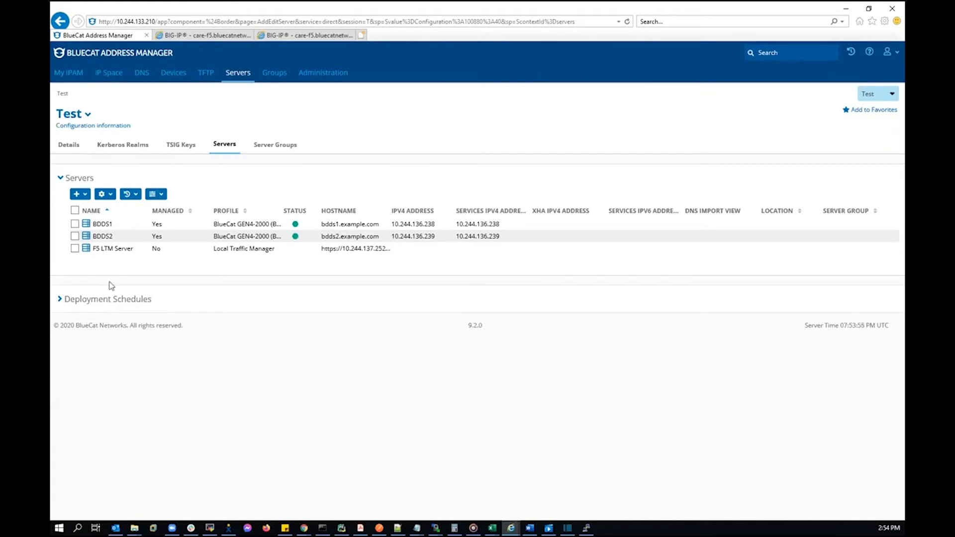
In F5 LTM Server's F5 Service Configuration, choose Configure Pool for virtual server BDDS-VIP-UDP
{"action": "left_click", "coordinate": [121, 251]}
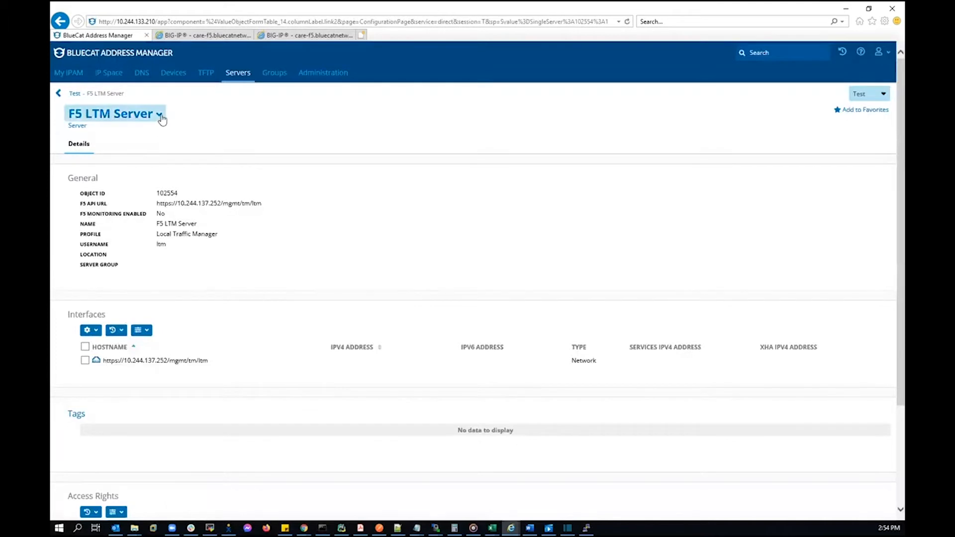
{"action": "left_click", "coordinate": [159, 114]}
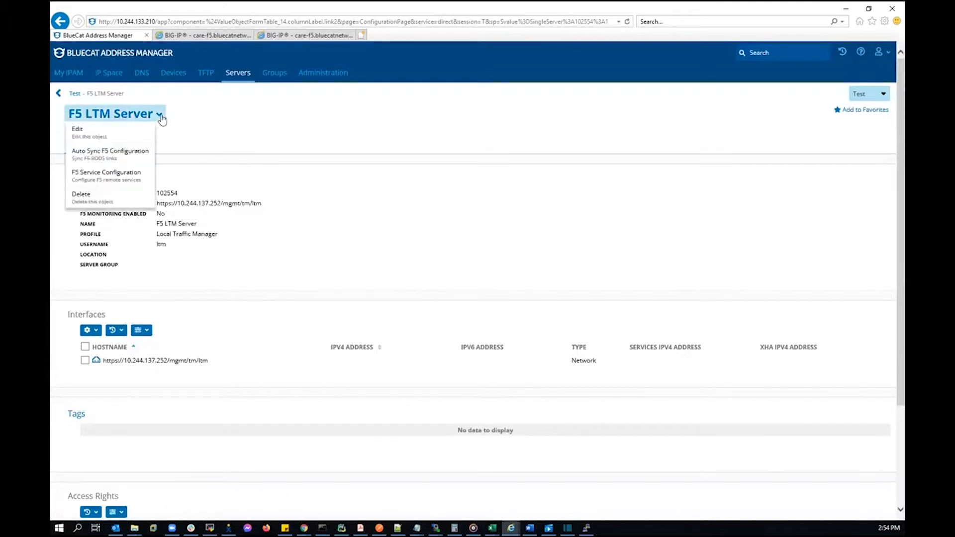
{"action": "left_click", "coordinate": [139, 178]}
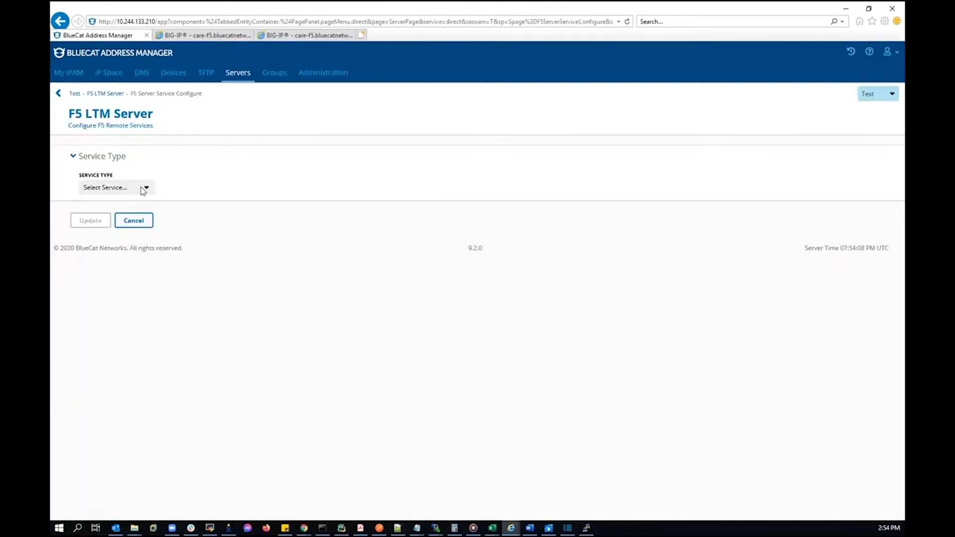
{"action": "left_click", "coordinate": [145, 188]}
{"action": "left_click", "coordinate": [137, 197]}
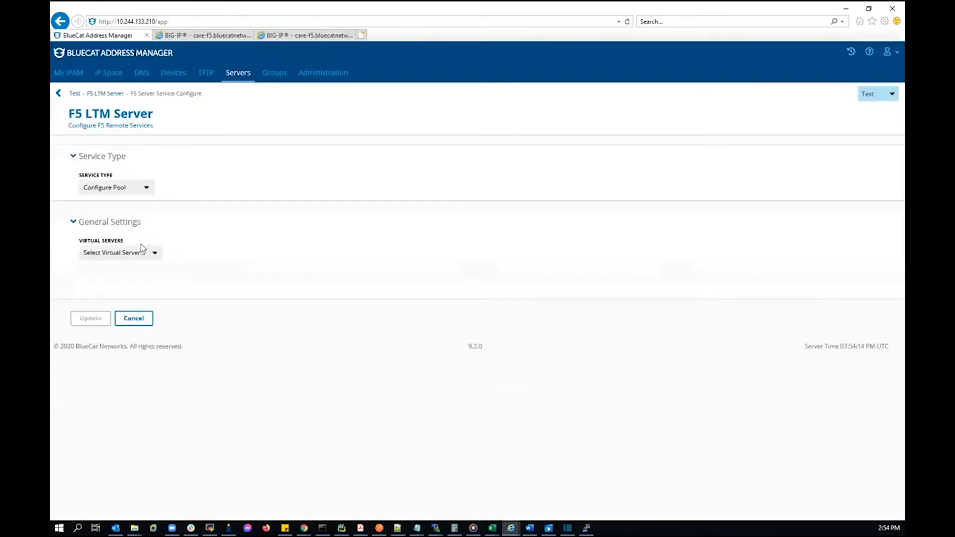
{"action": "left_click", "coordinate": [153, 255]}
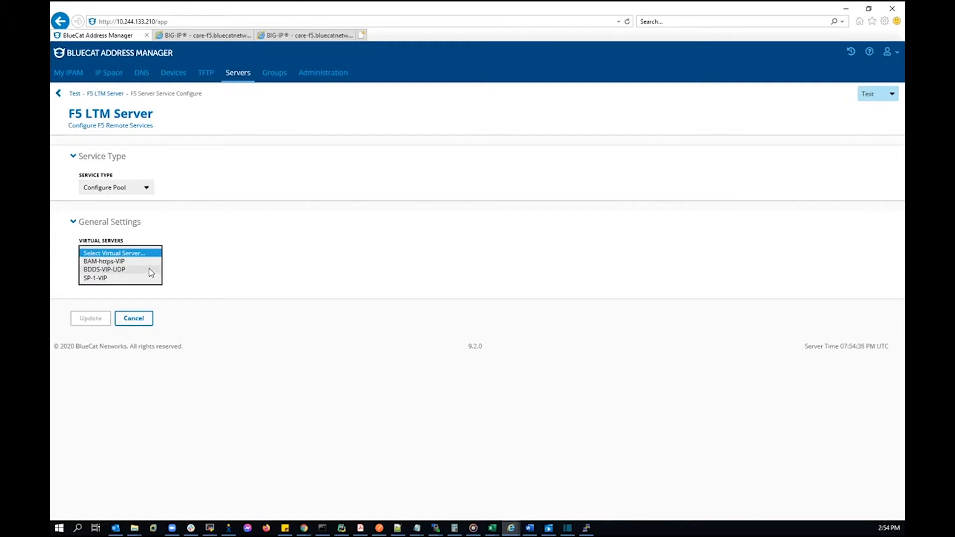
{"action": "left_click", "coordinate": [151, 270]}
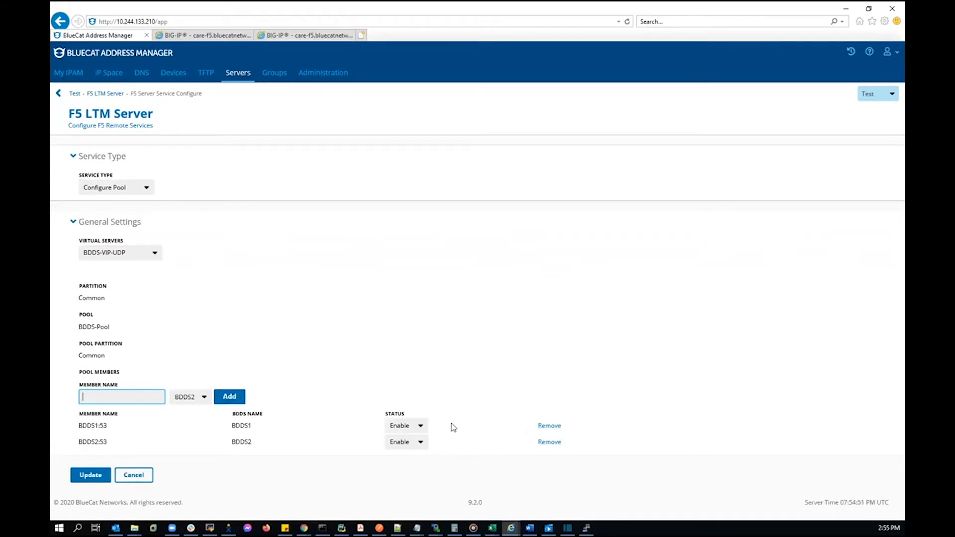
Disable pool member BDDS2:53, keep BDDS1:53 enabled, apply, and switch to the BIG-IP network map
{"action": "left_click", "coordinate": [414, 427]}
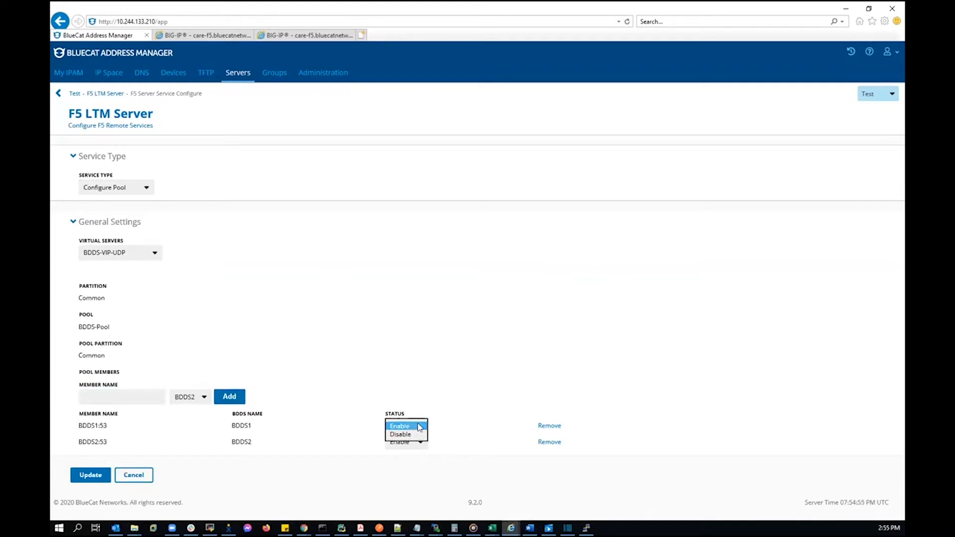
{"action": "left_click", "coordinate": [464, 423]}
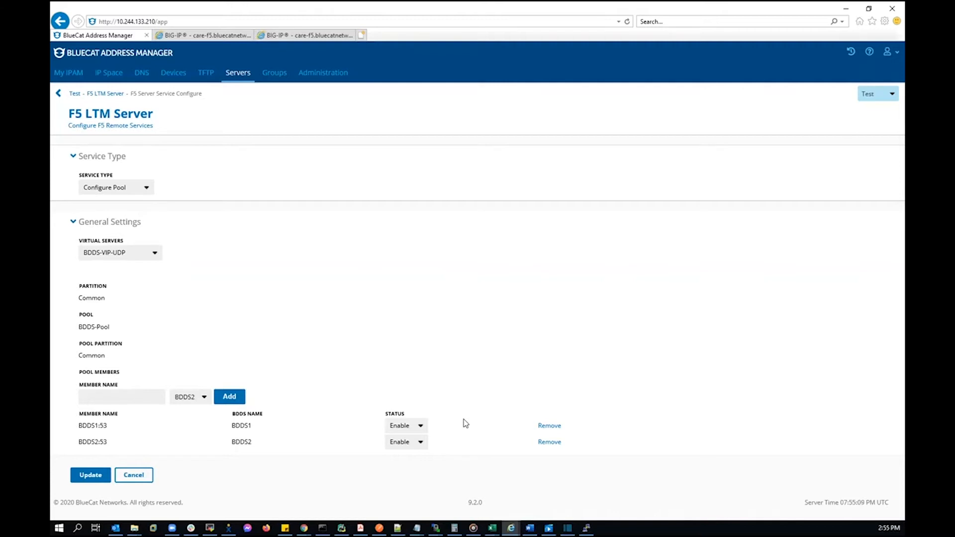
{"action": "left_click", "coordinate": [423, 442]}
{"action": "left_click", "coordinate": [398, 454]}
{"action": "left_click", "coordinate": [83, 476]}
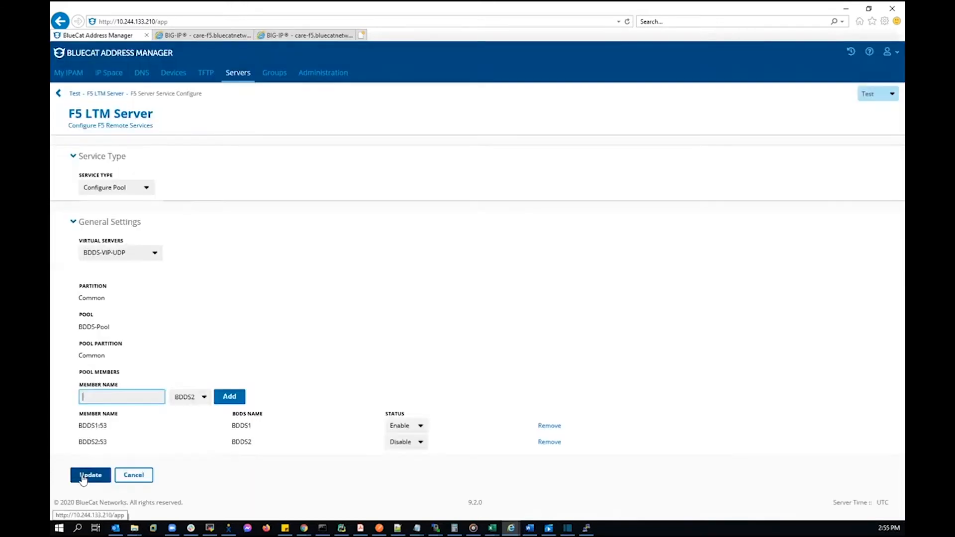
{"action": "left_click", "coordinate": [209, 36]}
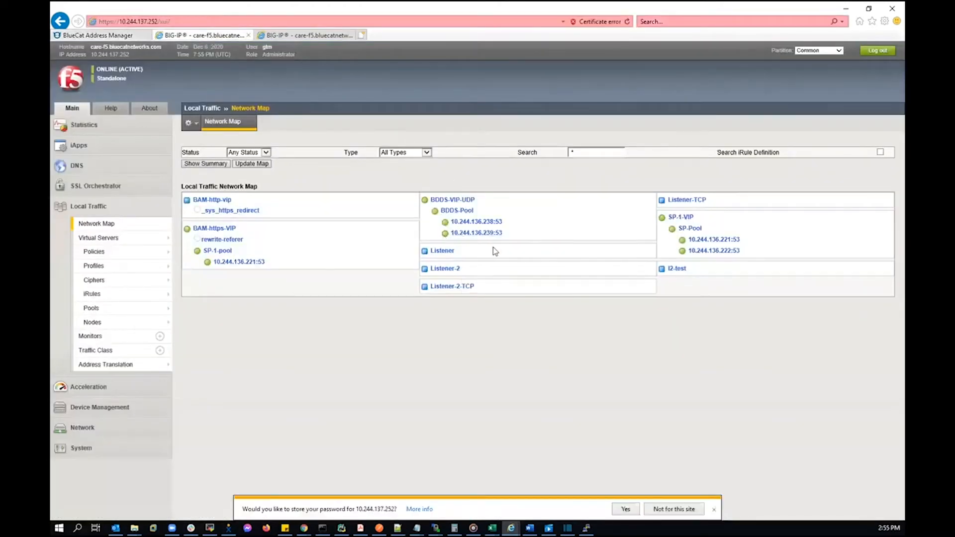
Refresh the BIG-IP network map, then return to BlueCat Address Manager
{"action": "key", "text": "F5"}
{"action": "left_click", "coordinate": [114, 39]}
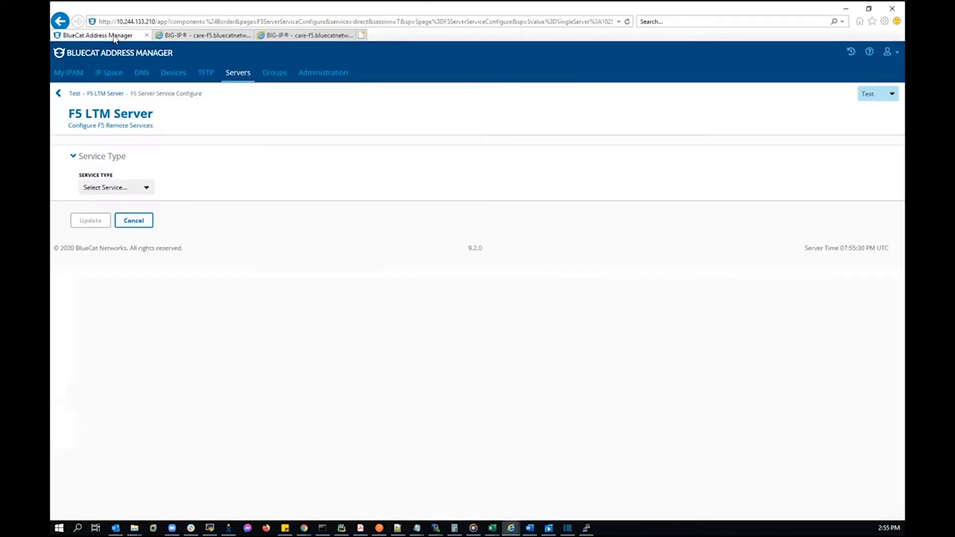
Configure the BDDS-VIP-UDP pool again, remove member BDDS2:53, and apply the update
{"action": "left_click", "coordinate": [147, 187]}
{"action": "left_click", "coordinate": [137, 196]}
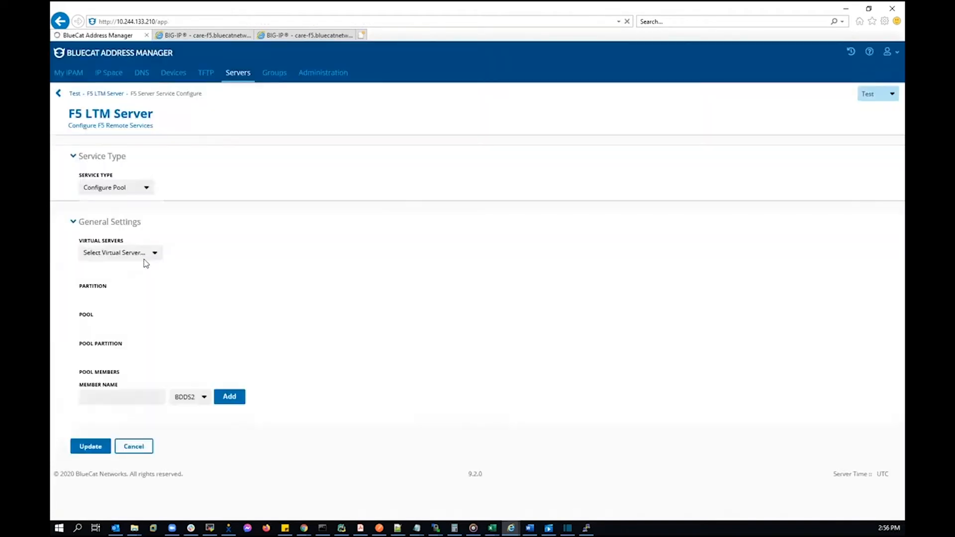
{"action": "left_click", "coordinate": [145, 257]}
{"action": "left_click", "coordinate": [143, 269]}
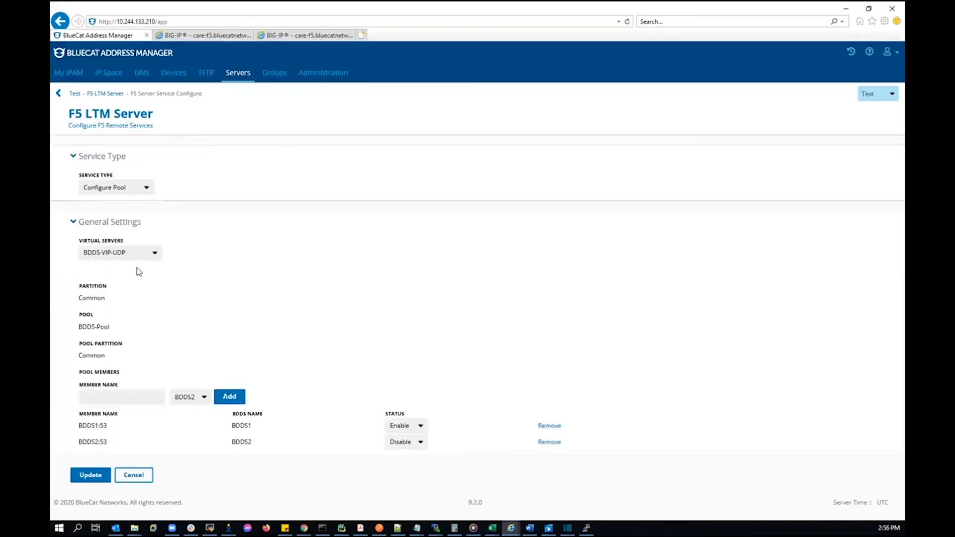
{"action": "left_click", "coordinate": [556, 444]}
{"action": "left_click", "coordinate": [85, 460]}
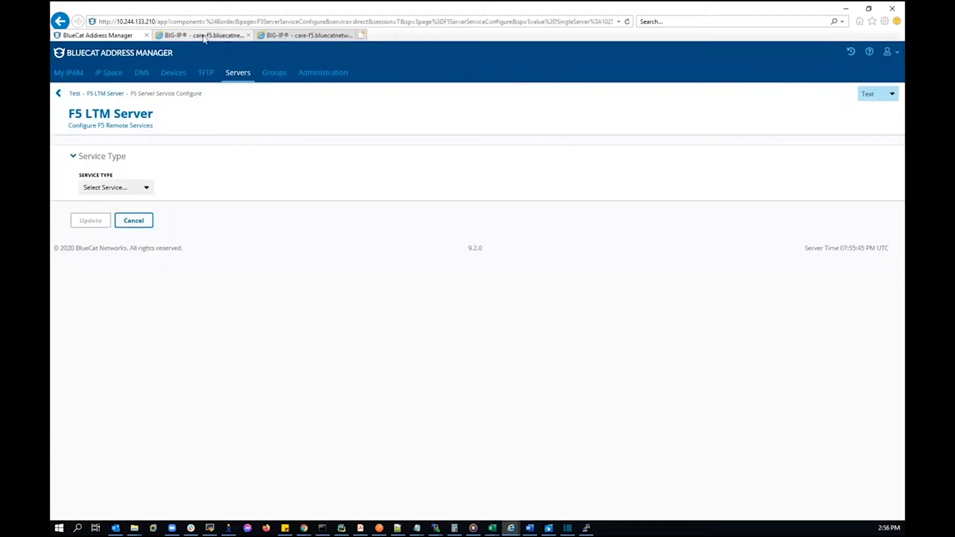
Refresh the BIG-IP network map to confirm the removal, then go back to BlueCat's server list
{"action": "left_click", "coordinate": [204, 36]}
{"action": "mouse_move", "coordinate": [452, 241]}
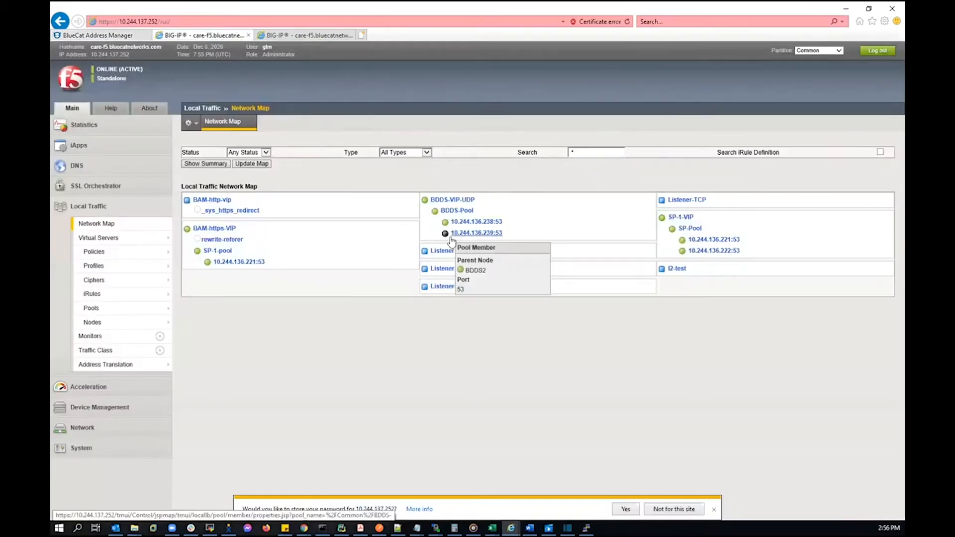
{"action": "key", "text": "F5"}
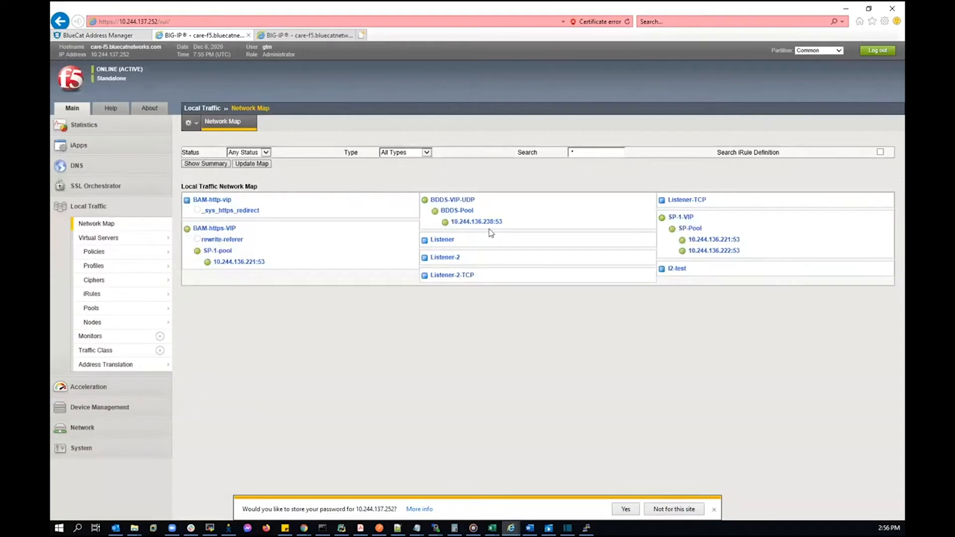
{"action": "left_click", "coordinate": [99, 36]}
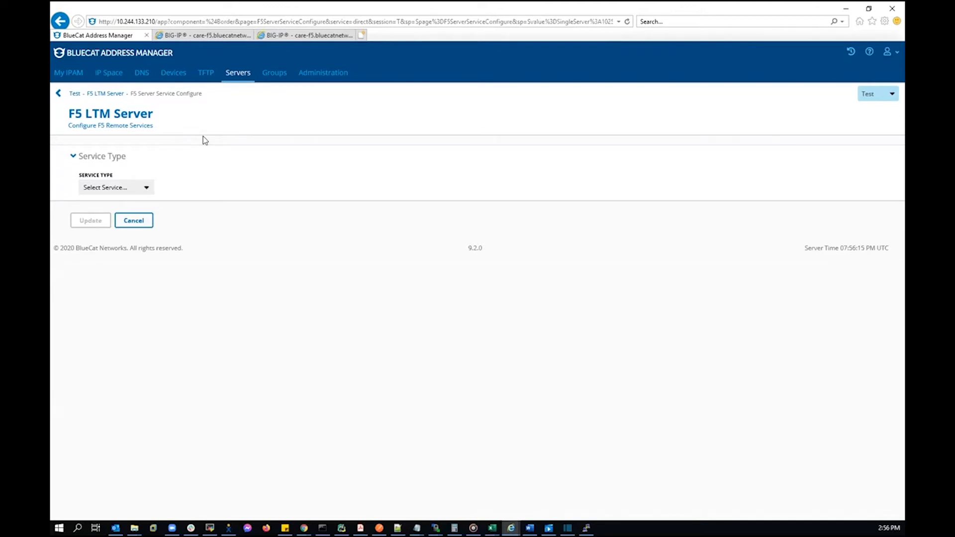
{"action": "left_click", "coordinate": [241, 73]}
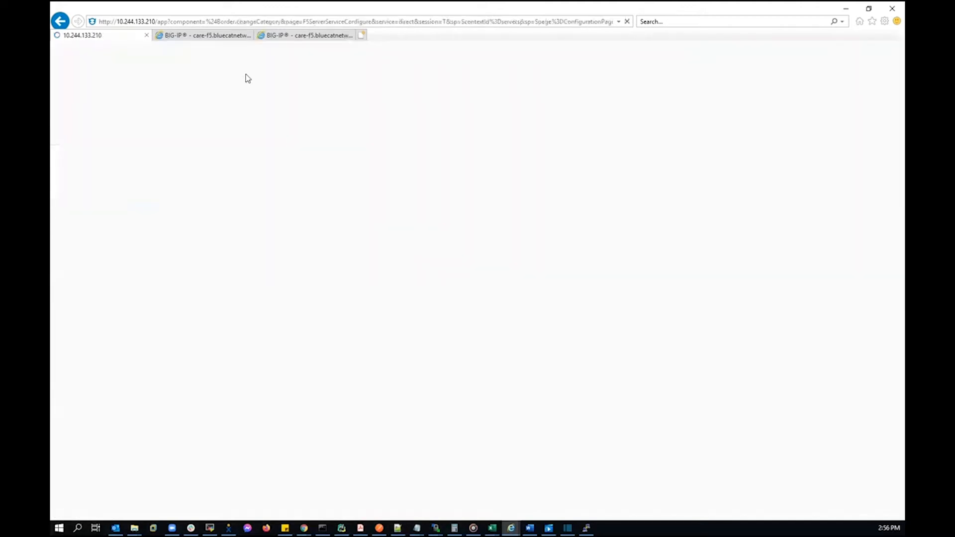
Start a new server 'F5 GTM Server' with the BIG-IP DNS profile and the gtm management URL
{"action": "left_click", "coordinate": [80, 195]}
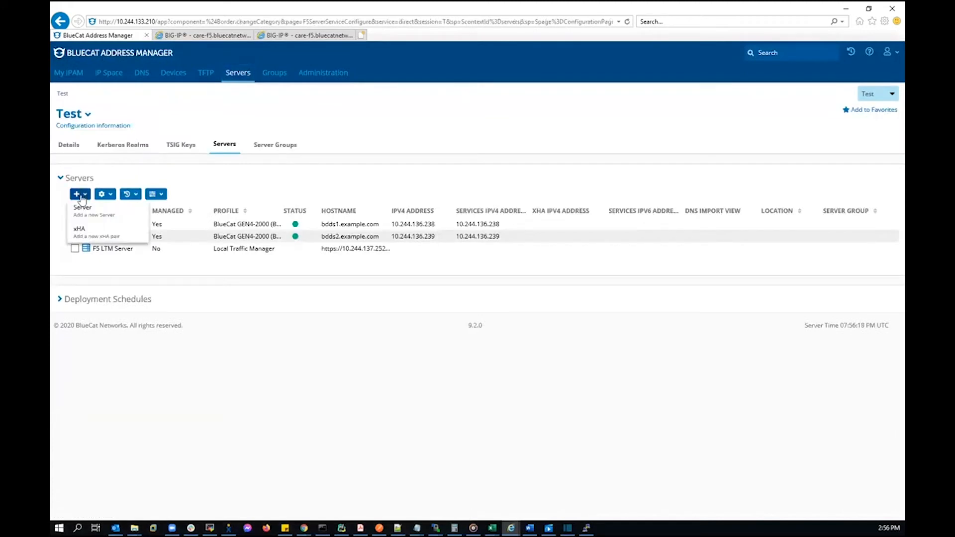
{"action": "left_click", "coordinate": [90, 216]}
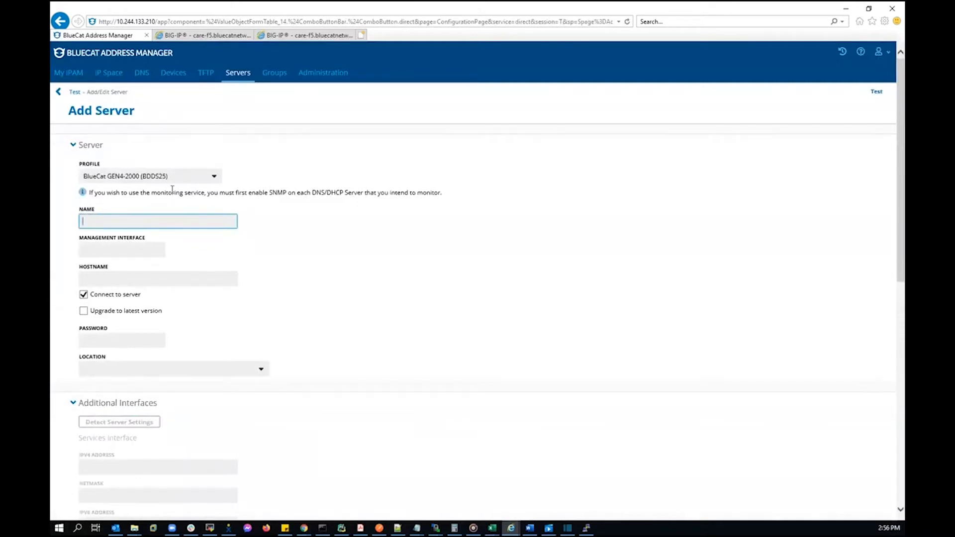
{"action": "left_click", "coordinate": [213, 179]}
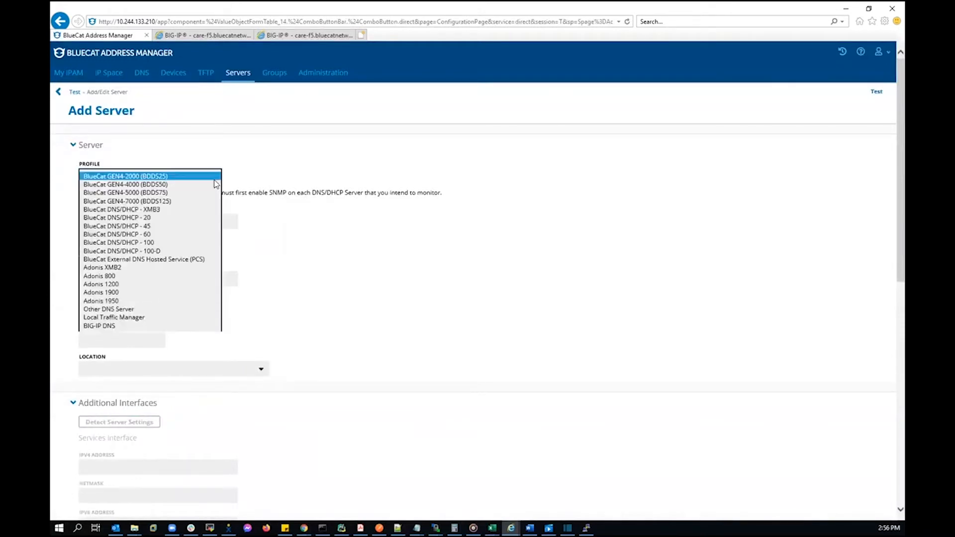
{"action": "left_click", "coordinate": [189, 326]}
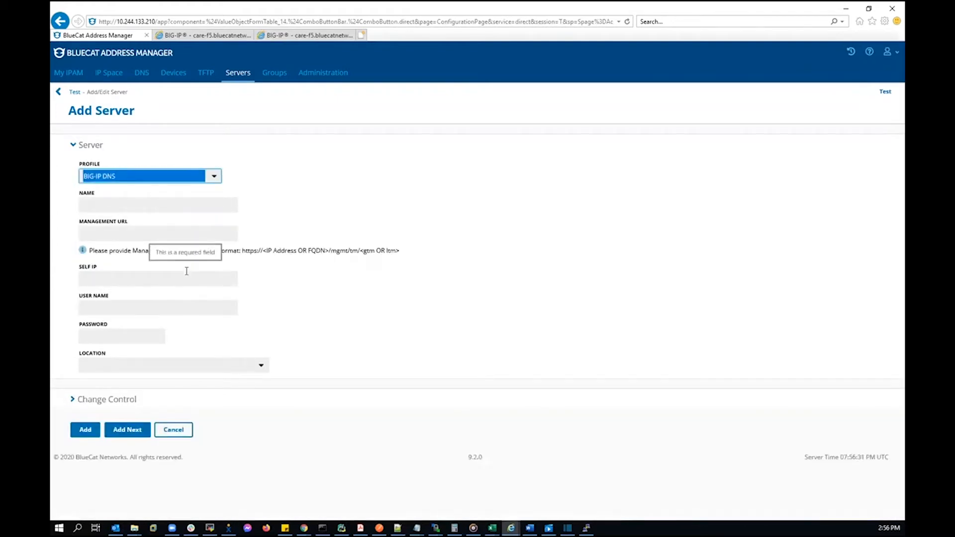
{"action": "left_click", "coordinate": [157, 209]}
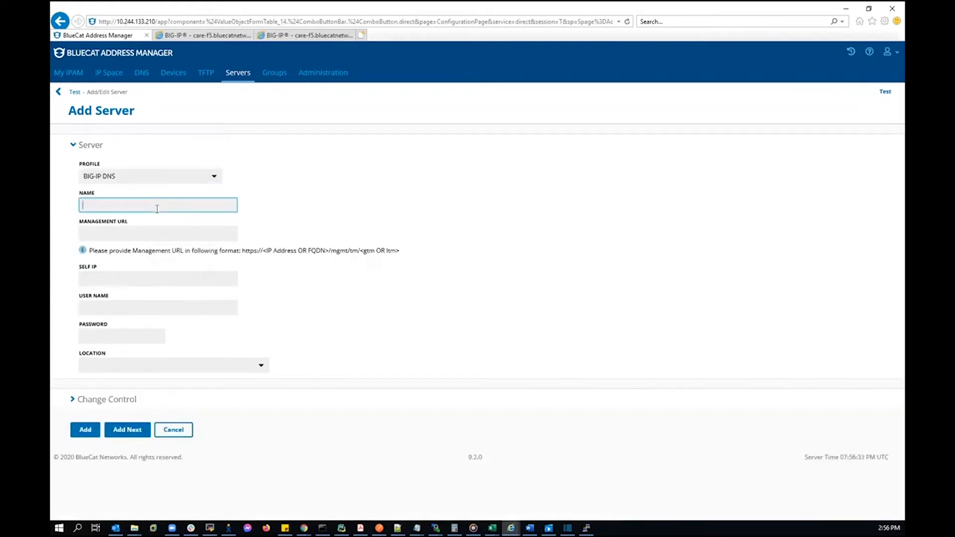
{"action": "type", "text": "F5 GTM Server"}
{"action": "left_click", "coordinate": [156, 232]}
{"action": "type", "text": "https://10.244.137.252/mgmt/tm/ltm"}
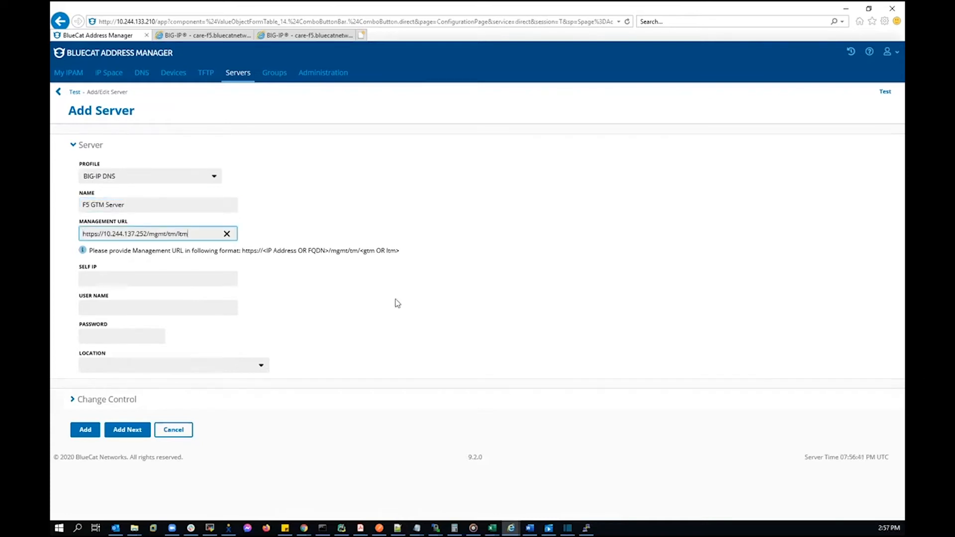
{"action": "key", "text": "BackSpace"}
{"action": "key", "text": "BackSpace"}
{"action": "key", "text": "BackSpace"}
{"action": "type", "text": "gtm"}
Enter self IP 10.244.136.225 and the login credentials, and add the server
{"action": "key", "text": "alt+Tab"}
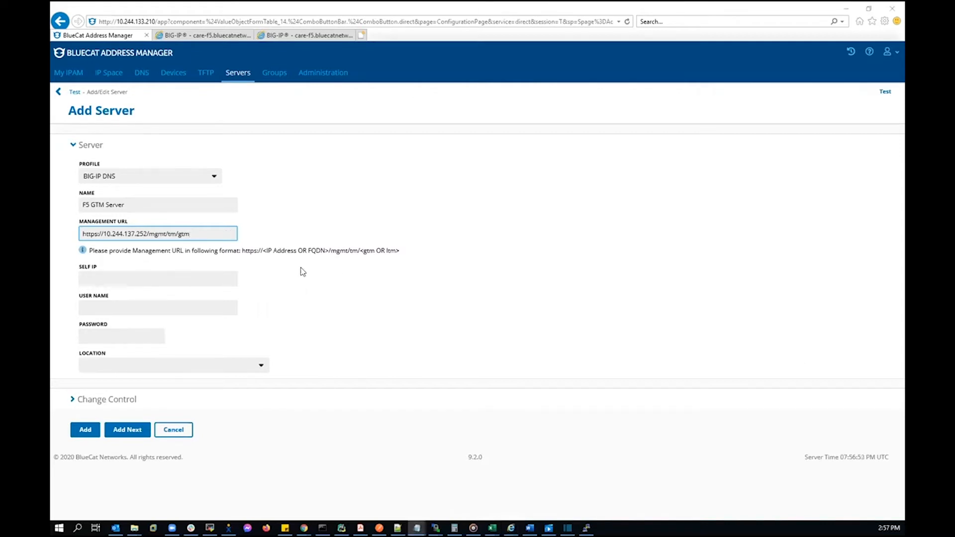
{"action": "left_click", "coordinate": [194, 278]}
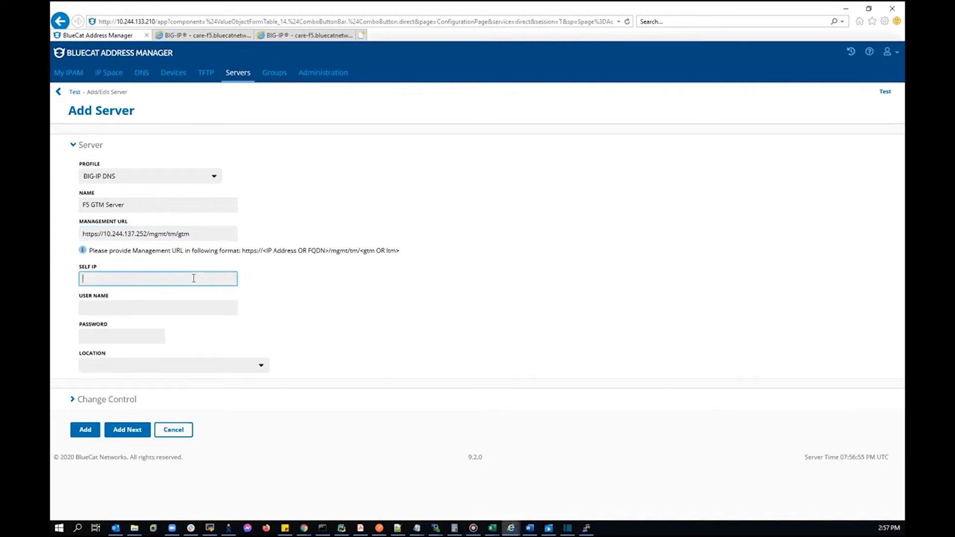
{"action": "type", "text": "10.244.136.225"}
{"action": "left_click", "coordinate": [202, 312]}
{"action": "type", "text": "gtm"}
{"action": "key", "text": "Tab"}
{"action": "type", "text": "gtm"}
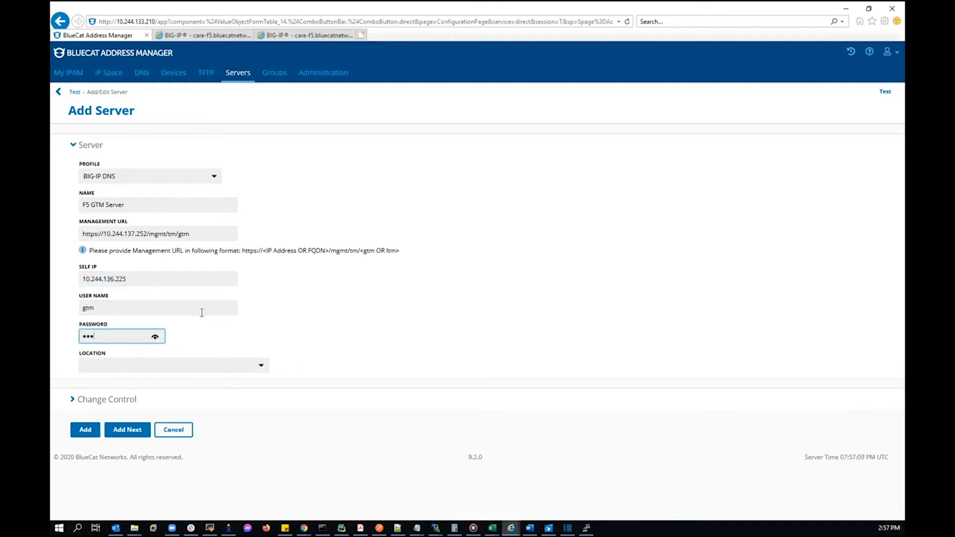
{"action": "left_click", "coordinate": [89, 431]}
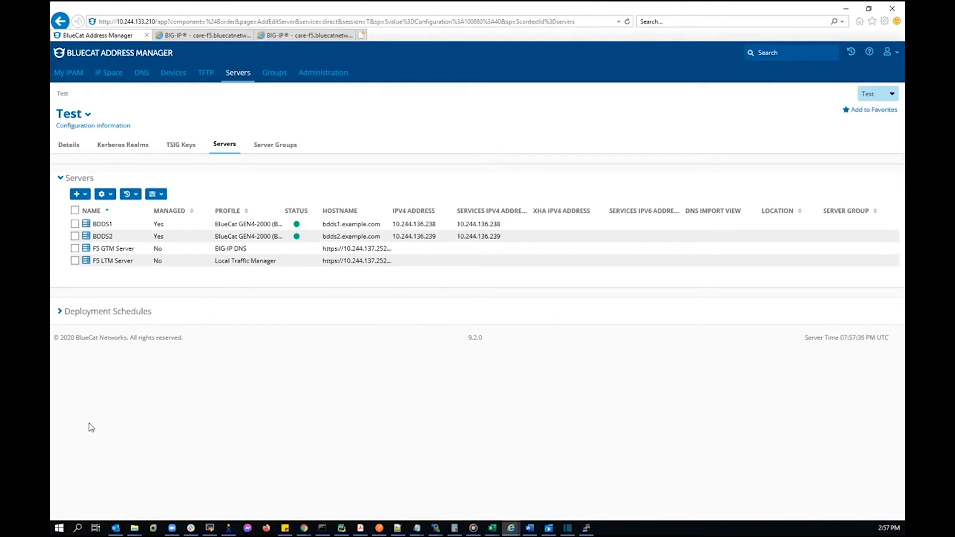
Add server interface listener.example.com with IPv4 10.244.136.223 to F5 GTM Server
{"action": "left_click", "coordinate": [130, 250]}
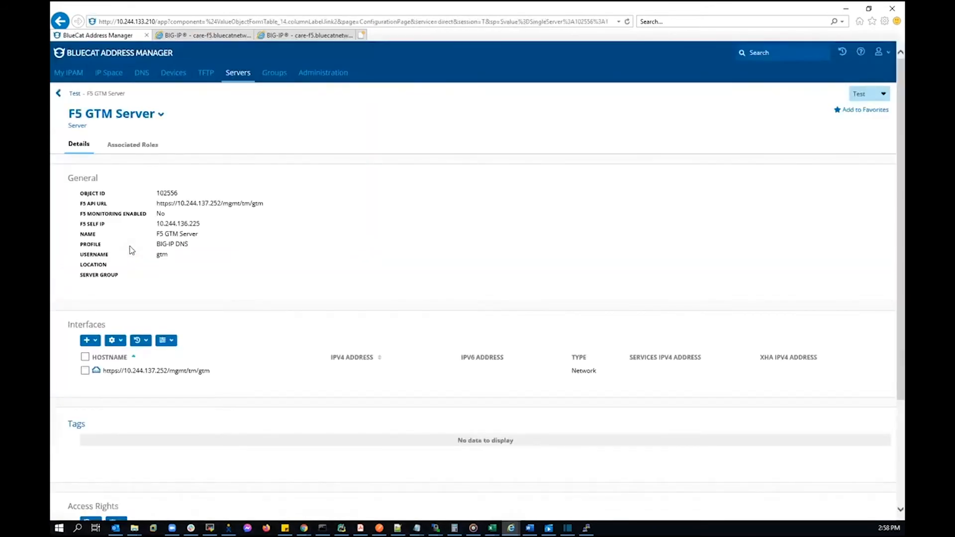
{"action": "left_click", "coordinate": [93, 341]}
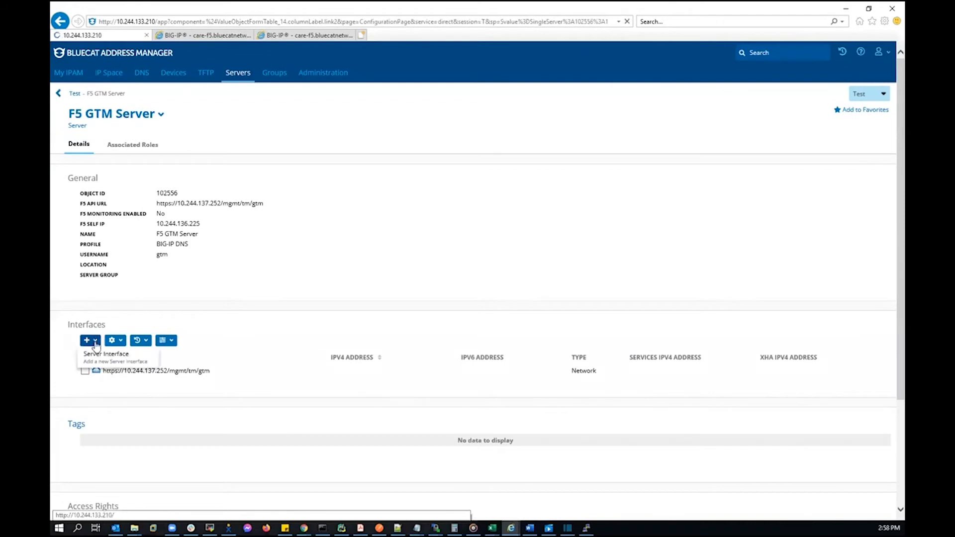
{"action": "left_click", "coordinate": [97, 356]}
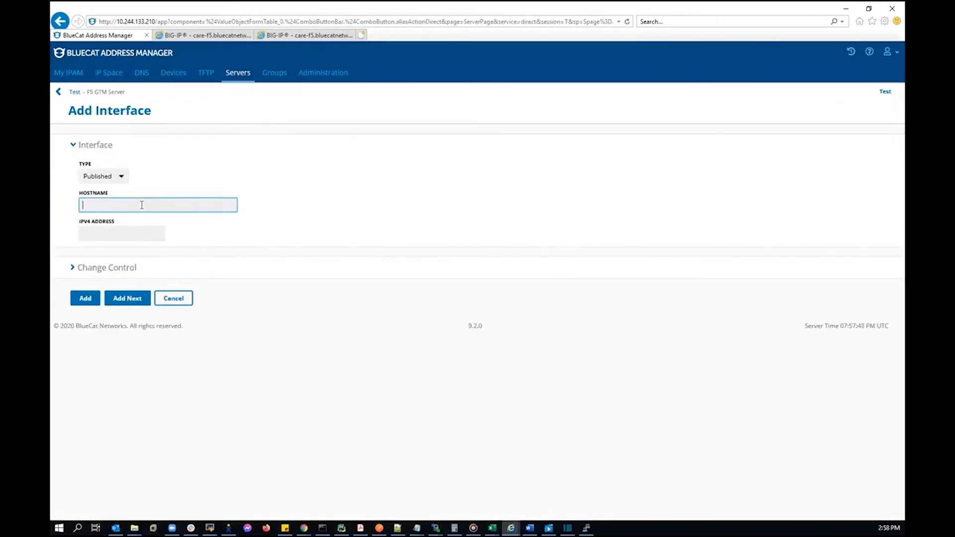
{"action": "type", "text": "listener.example.com"}
{"action": "left_click", "coordinate": [120, 229]}
{"action": "type", "text": "10.2"}
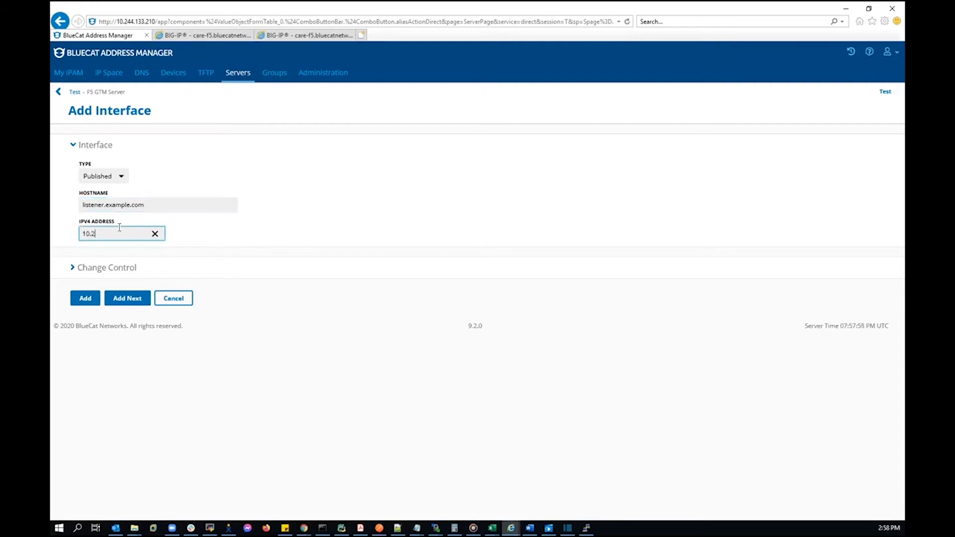
{"action": "type", "text": "44.136.223"}
{"action": "left_click", "coordinate": [85, 298]}
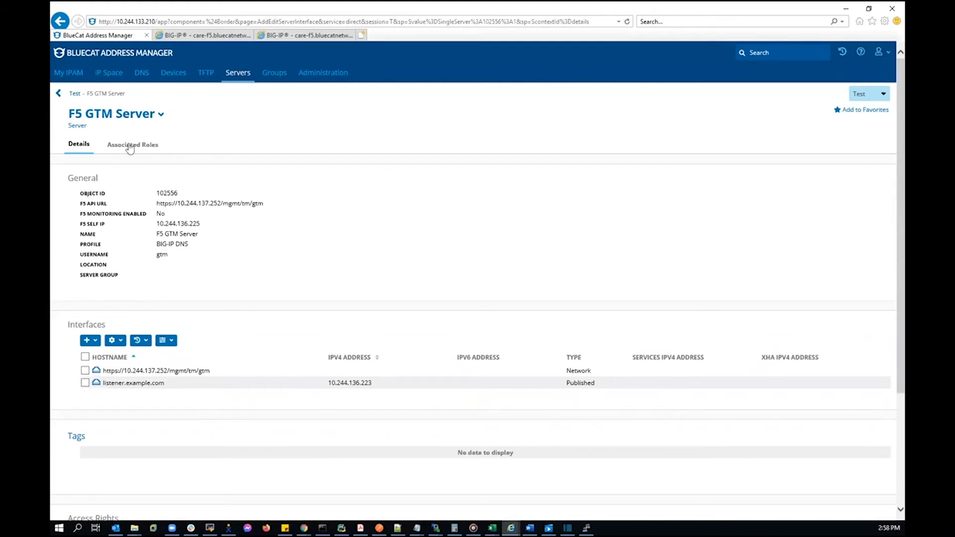
{"action": "left_click", "coordinate": [145, 76]}
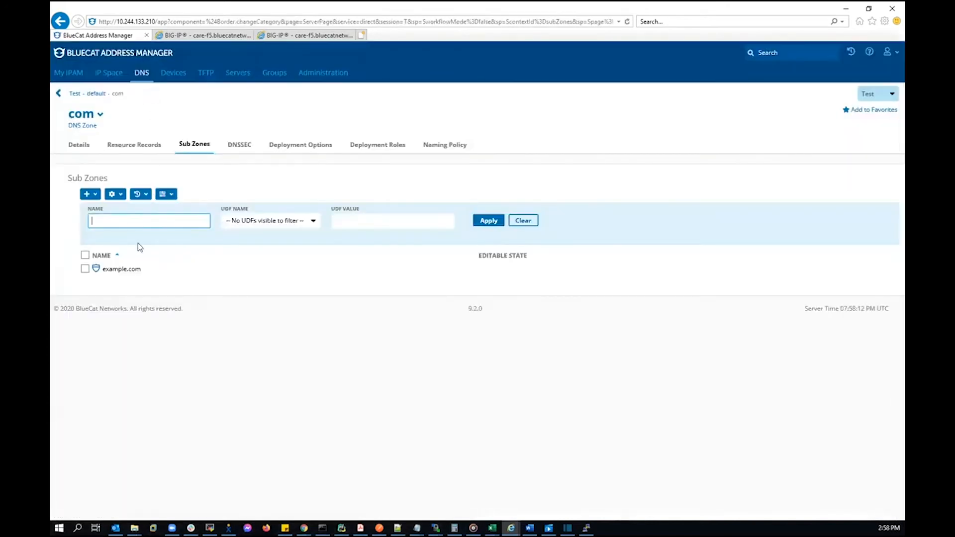
Add a Slave DNS role on example.com using F5 GTM Server's listener.example.com interface
{"action": "left_click", "coordinate": [122, 269]}
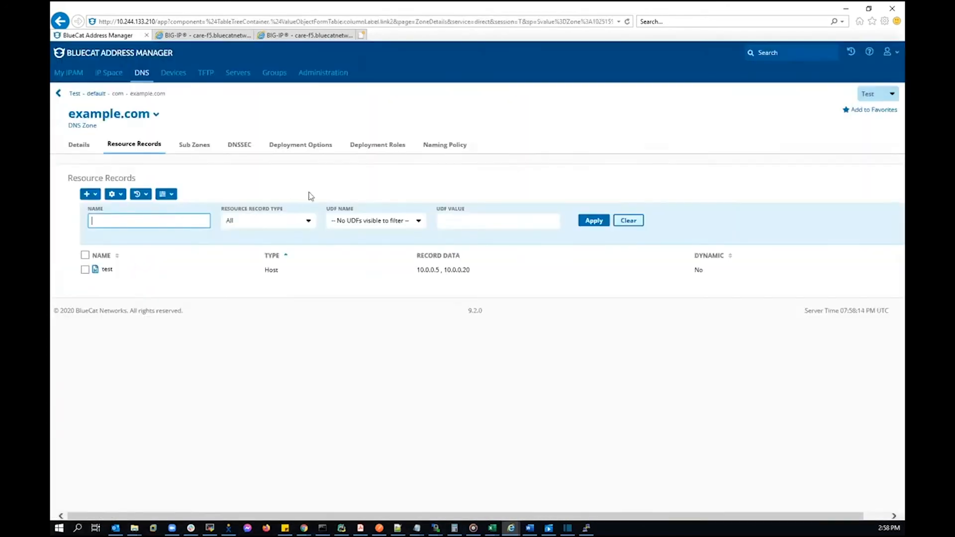
{"action": "left_click", "coordinate": [374, 146]}
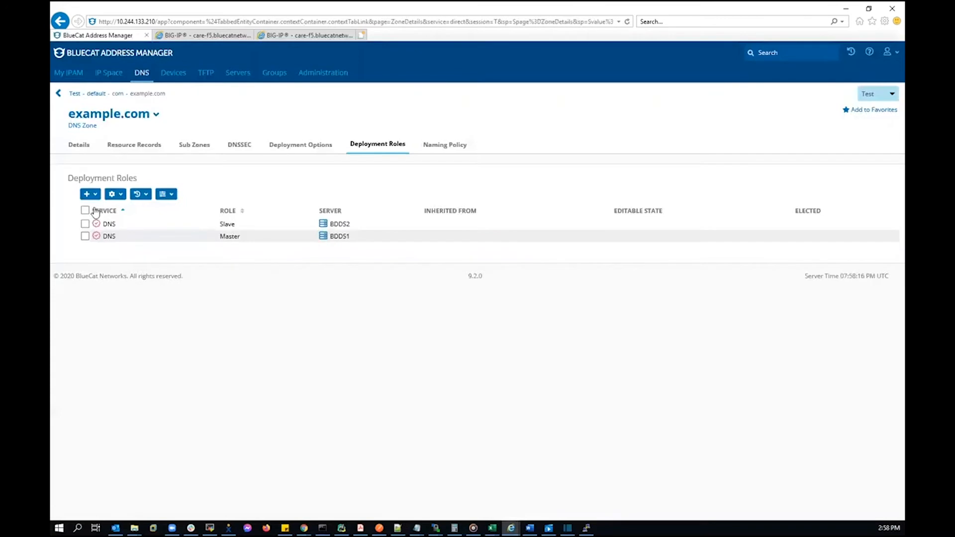
{"action": "left_click", "coordinate": [95, 195]}
{"action": "left_click", "coordinate": [95, 208]}
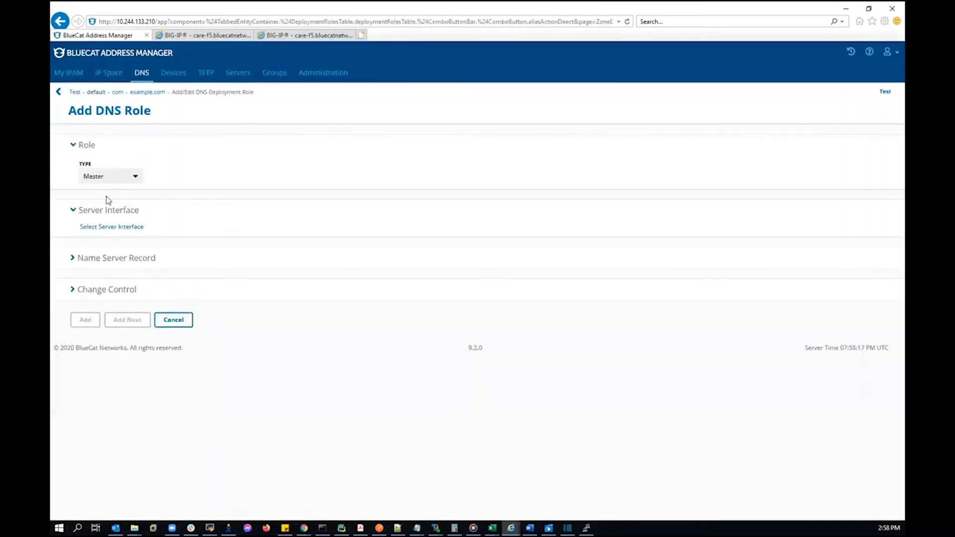
{"action": "left_click", "coordinate": [127, 178]}
{"action": "left_click", "coordinate": [105, 193]}
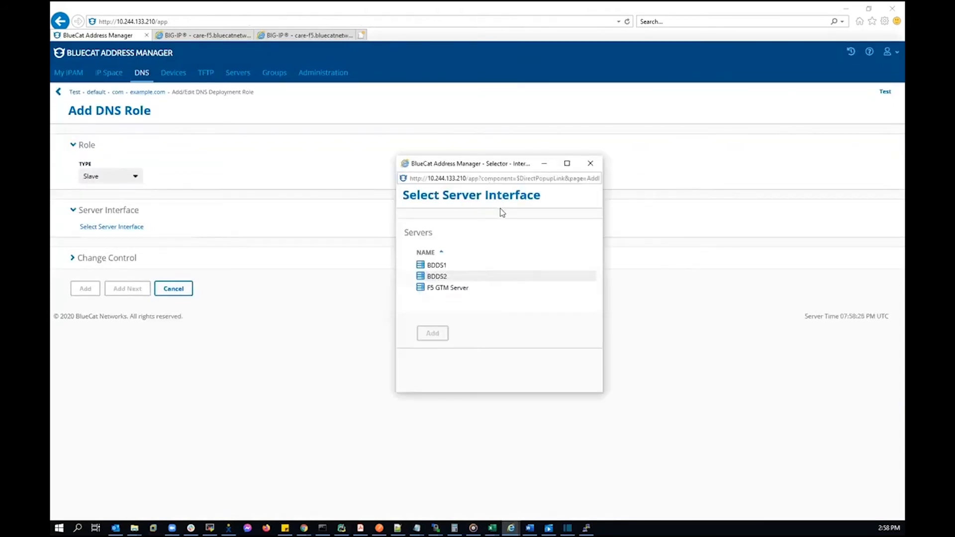
{"action": "left_click", "coordinate": [444, 290]}
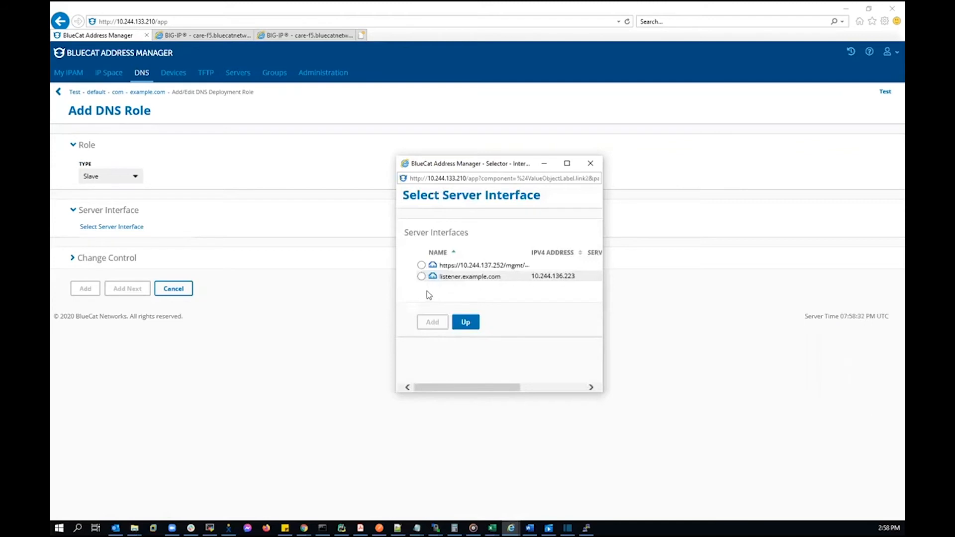
{"action": "left_click", "coordinate": [421, 277]}
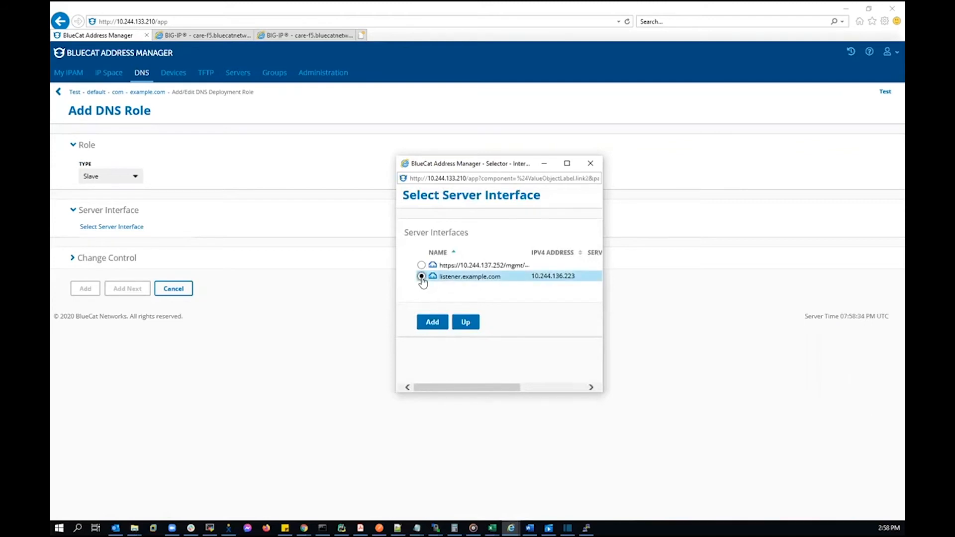
{"action": "left_click", "coordinate": [433, 323]}
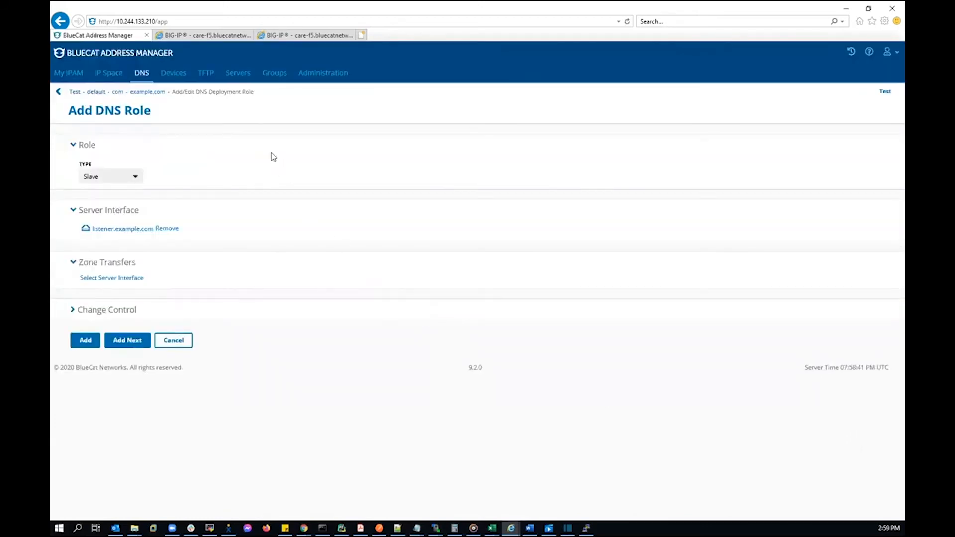
{"action": "left_click", "coordinate": [86, 341]}
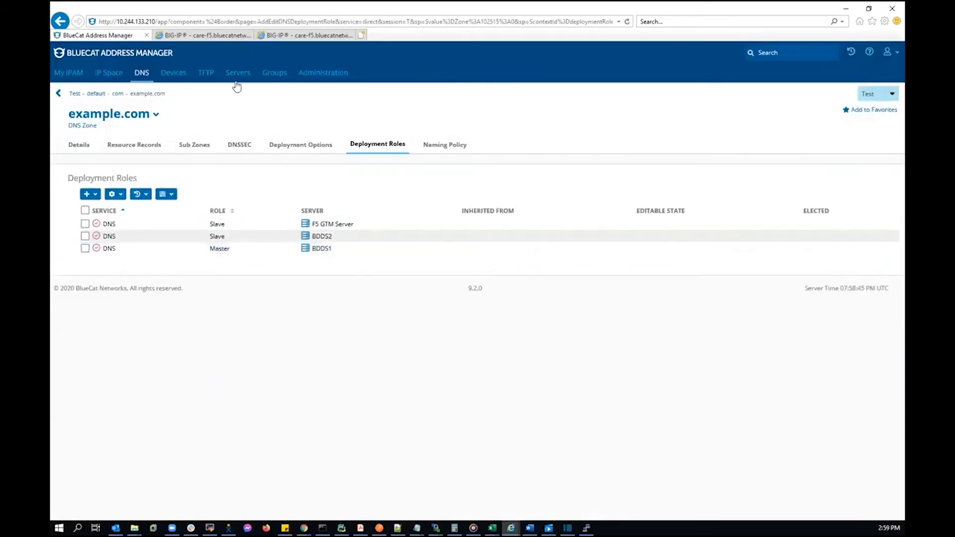
Deploy BDDS1, BDDS2 and F5 GTM Server, then view the BIG-IP DNS zone list
{"action": "left_click", "coordinate": [237, 74]}
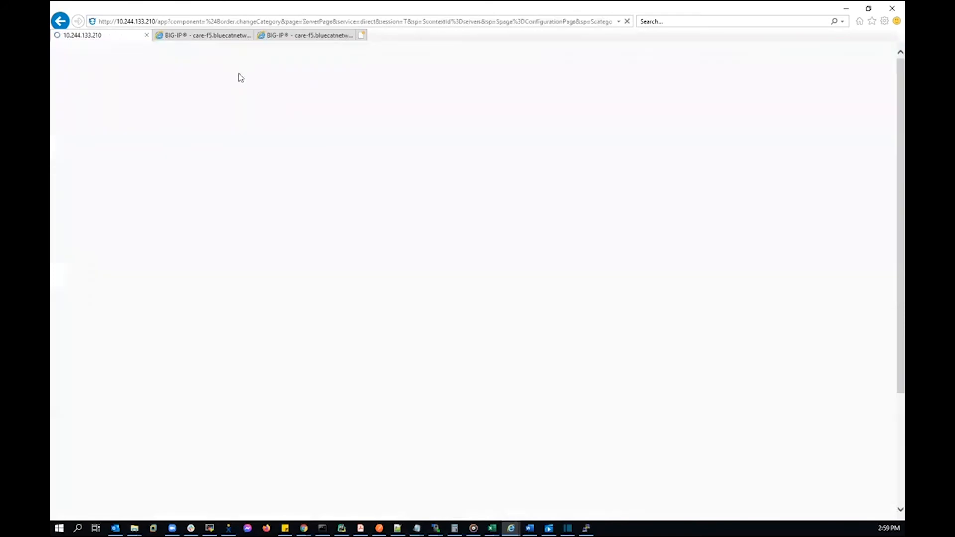
{"action": "left_click", "coordinate": [75, 224]}
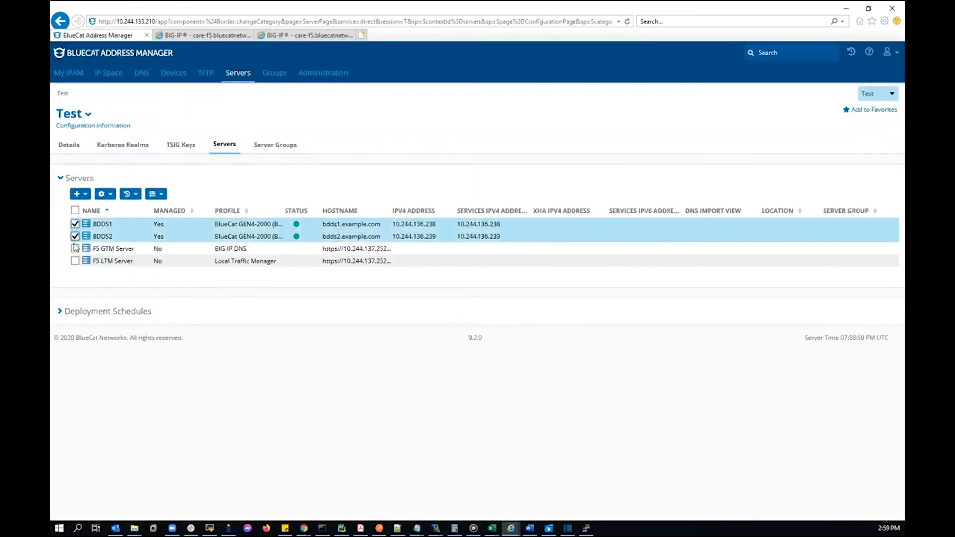
{"action": "left_click", "coordinate": [75, 236]}
{"action": "left_click", "coordinate": [74, 248]}
{"action": "left_click", "coordinate": [105, 194]}
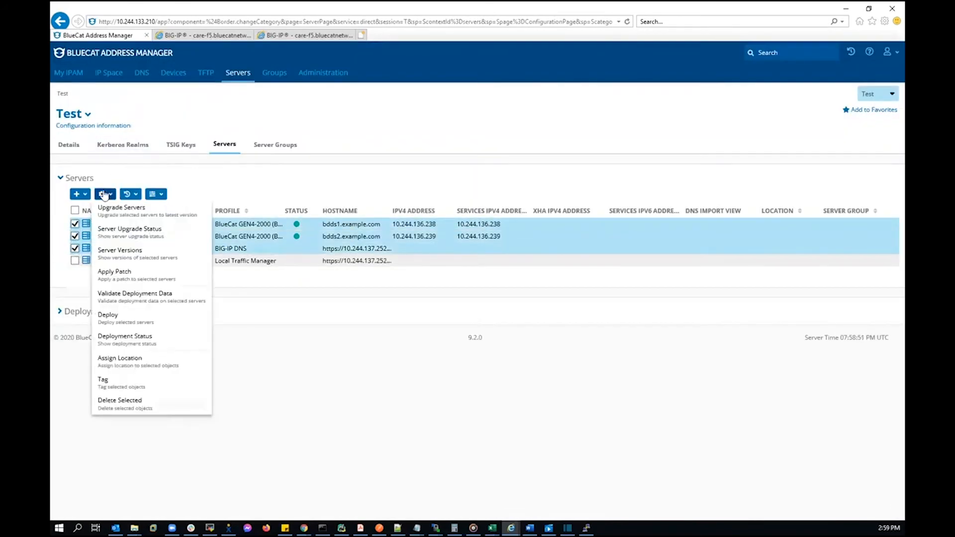
{"action": "left_click", "coordinate": [112, 317]}
{"action": "left_click", "coordinate": [93, 408]}
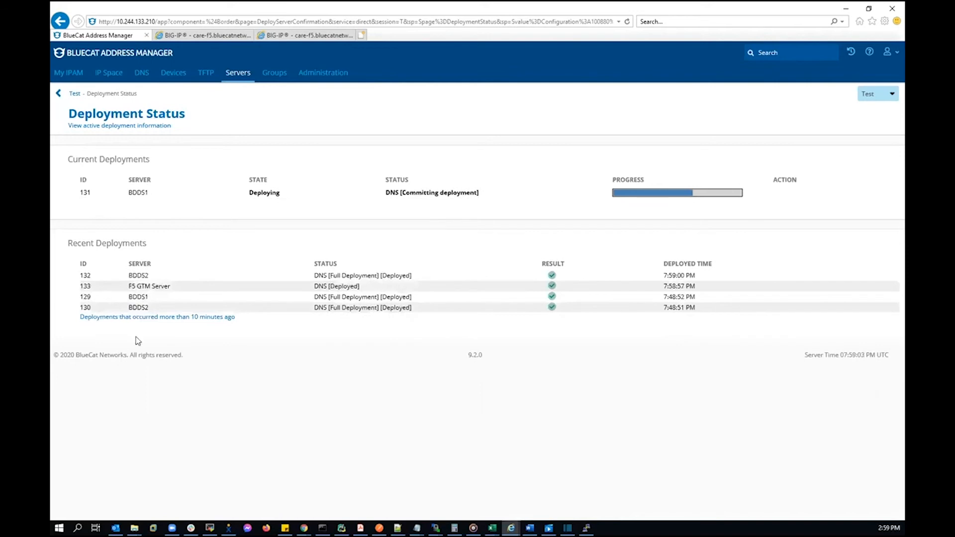
{"action": "left_click", "coordinate": [306, 35]}
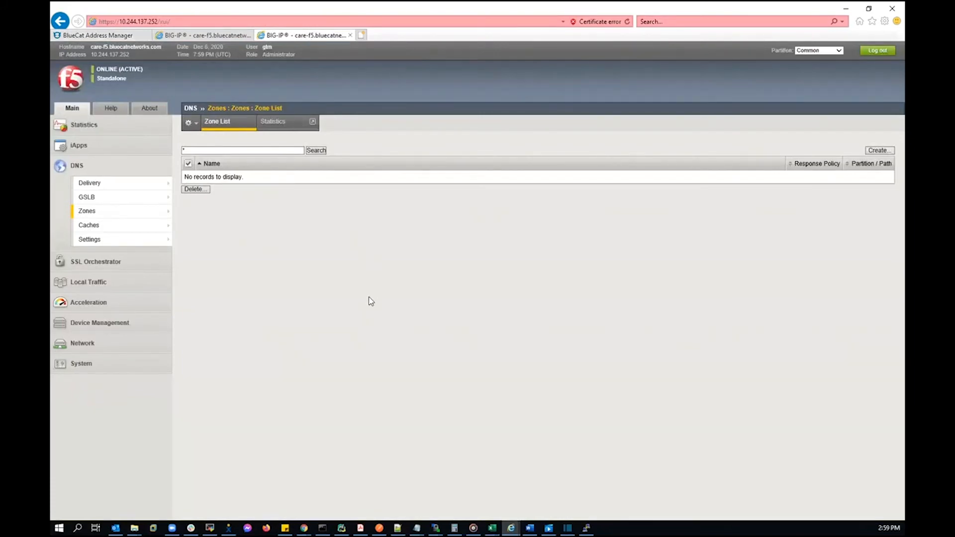
Verify BIG-IP lists example.com as Available with a successful AXFR, then return to BlueCat's deployment status
{"action": "key", "text": "F5"}
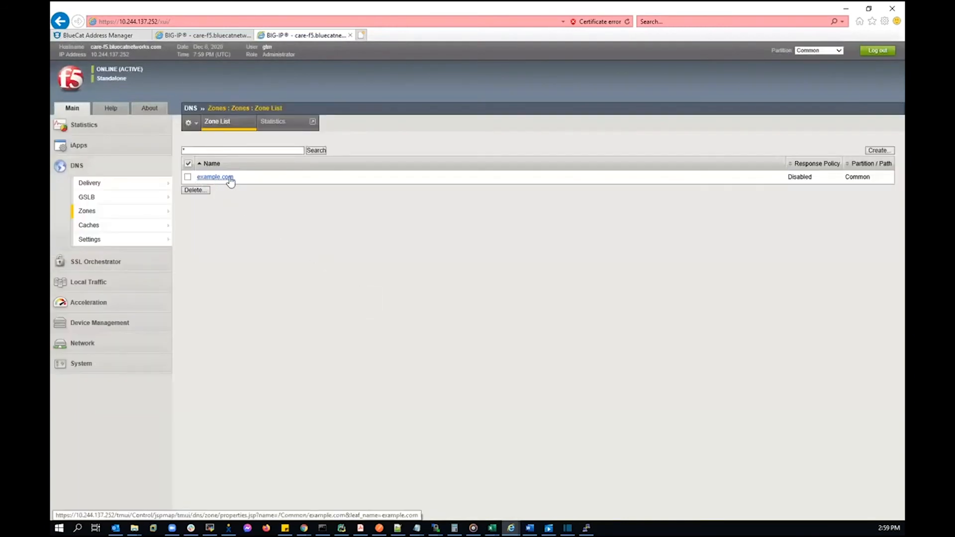
{"action": "left_click", "coordinate": [226, 180]}
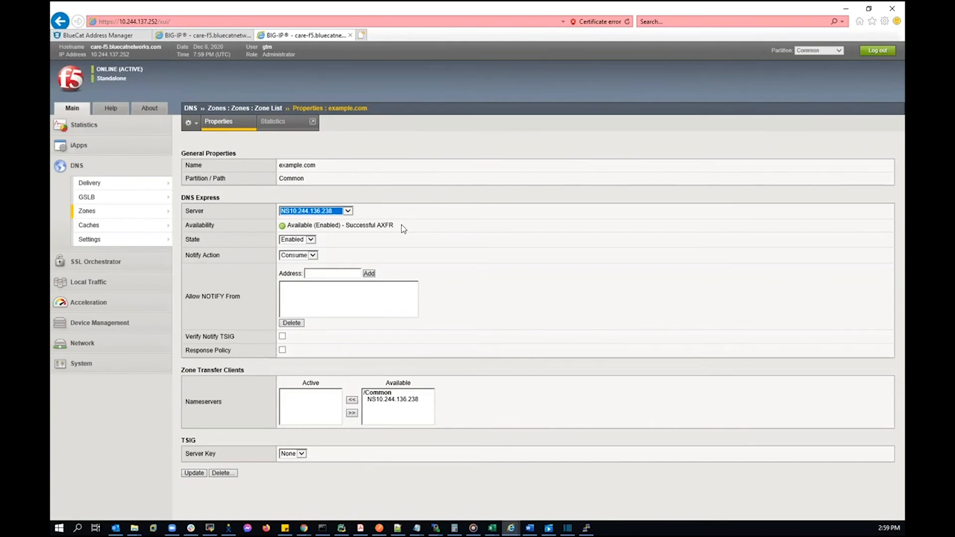
{"action": "left_click", "coordinate": [105, 35]}
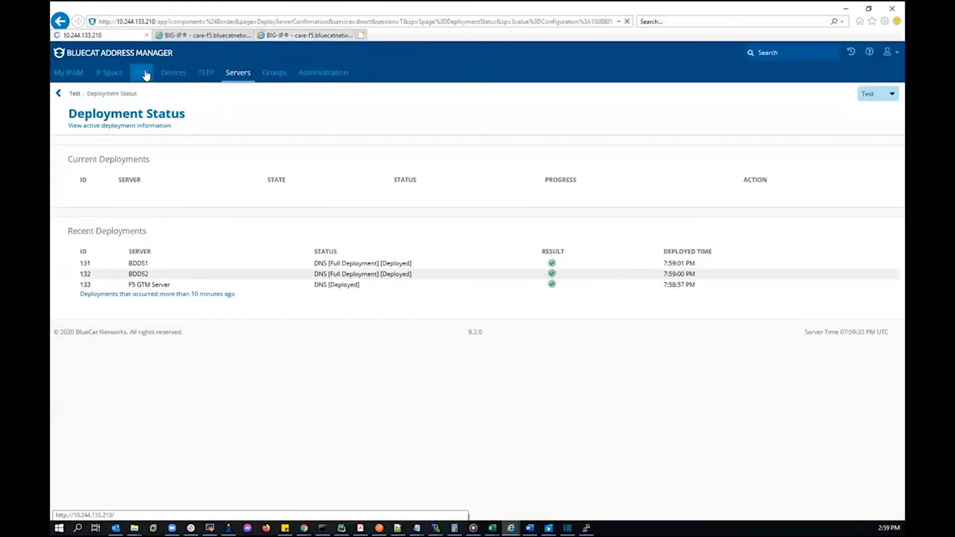
Add a host record test123 with address 10.0.0.30 to the example.com zone
{"action": "left_click", "coordinate": [144, 73]}
{"action": "left_click", "coordinate": [142, 146]}
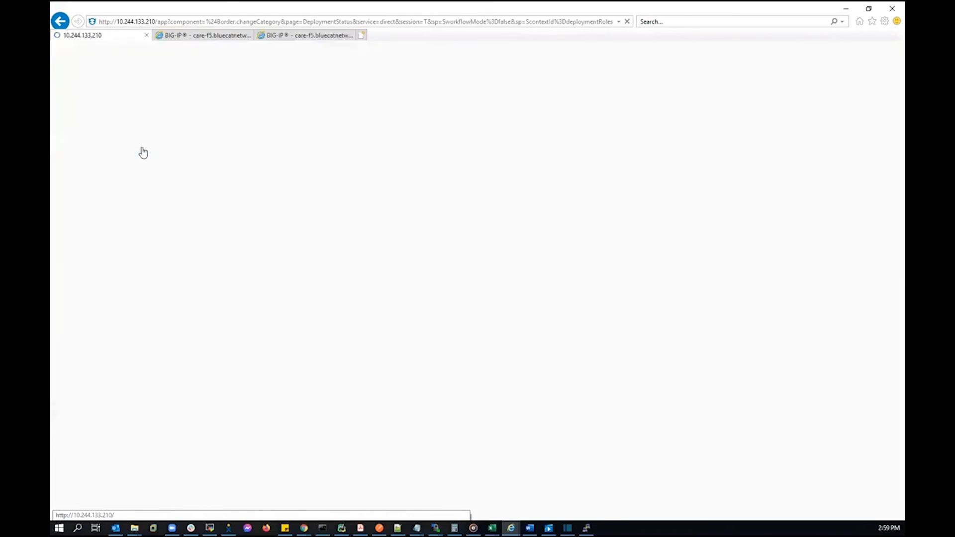
{"action": "left_click", "coordinate": [90, 195]}
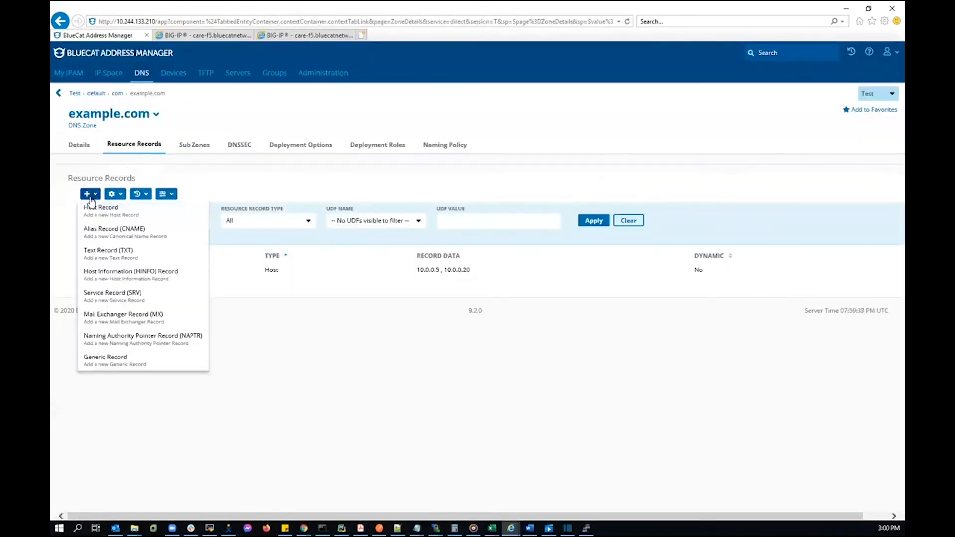
{"action": "left_click", "coordinate": [102, 211]}
{"action": "type", "text": "test123"}
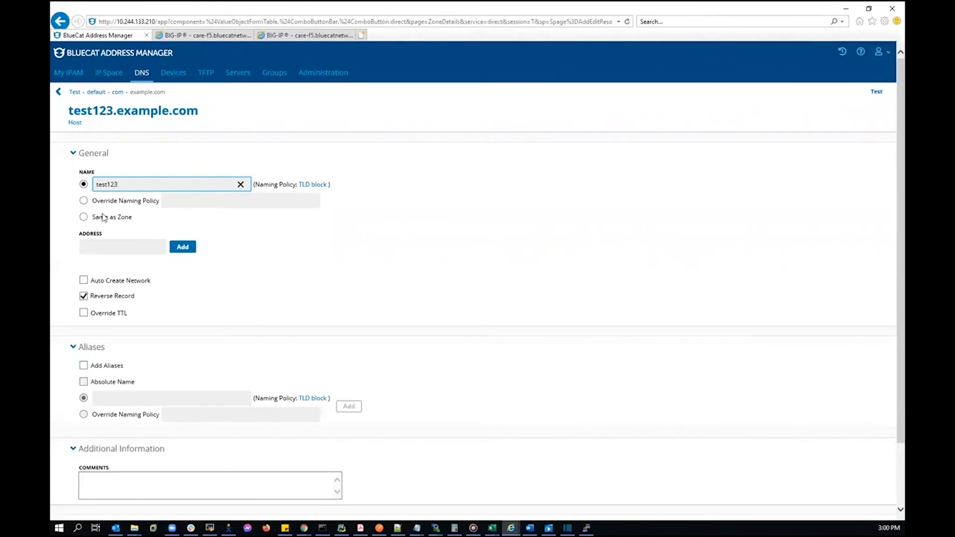
{"action": "left_click", "coordinate": [108, 247]}
{"action": "type", "text": "10"}
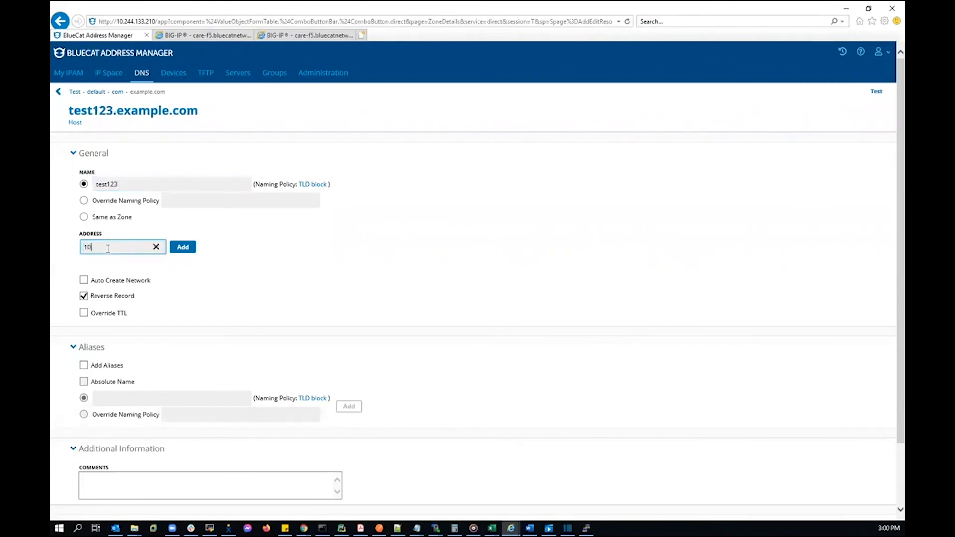
{"action": "type", "text": ".0.0.30"}
{"action": "scroll", "coordinate": [113, 281], "scroll_direction": "down", "scroll_amount": 3}
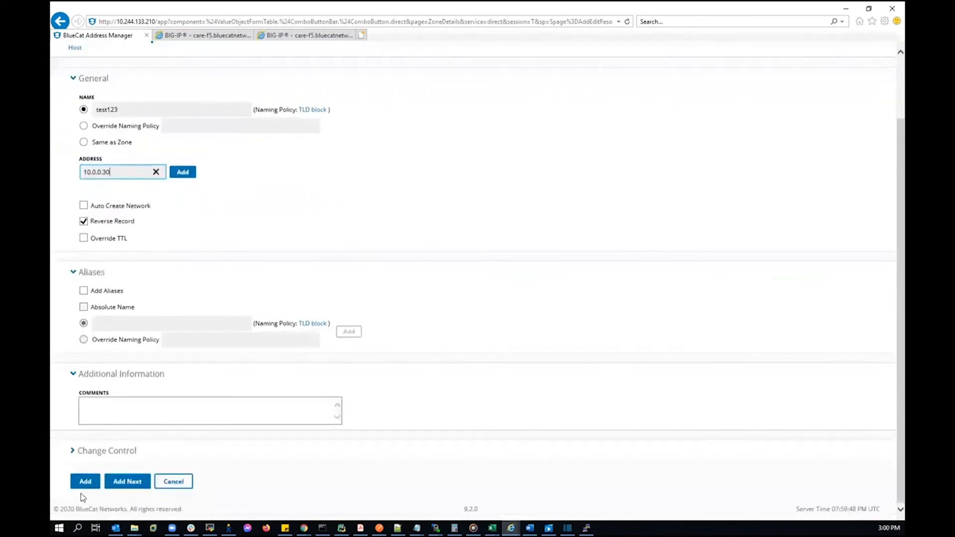
{"action": "left_click", "coordinate": [88, 482]}
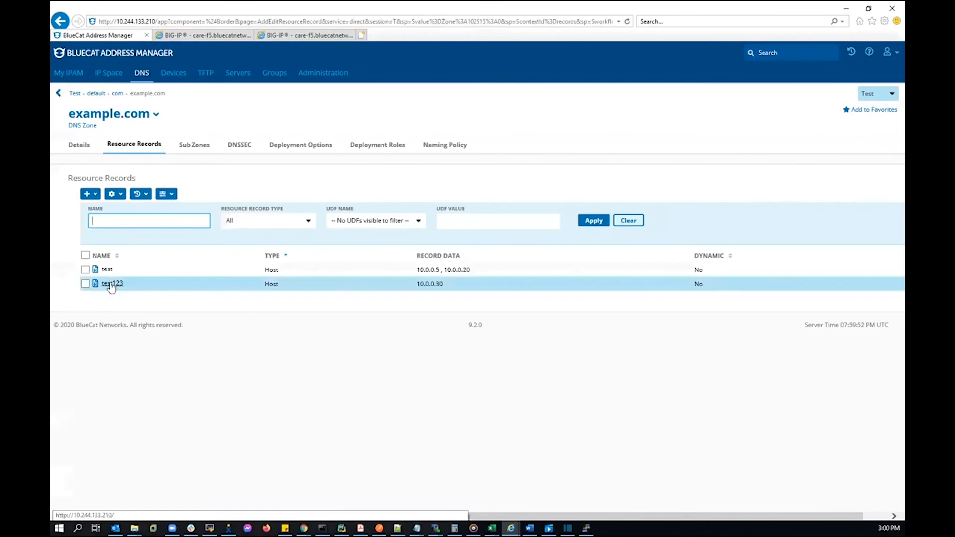
Quick-deploy the example.com records to BDDS1, then go back to BIG-IP's example.com properties
{"action": "left_click", "coordinate": [114, 194]}
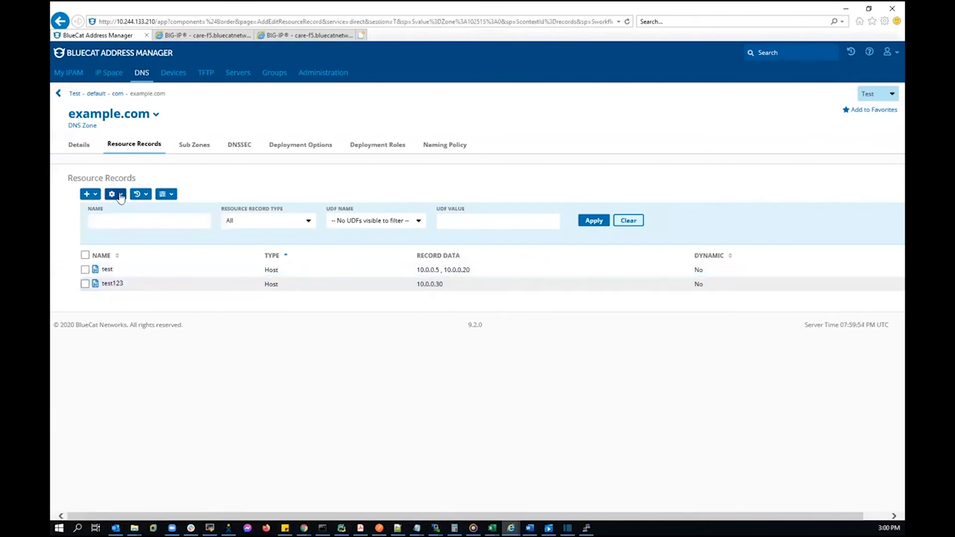
{"action": "left_click", "coordinate": [132, 264]}
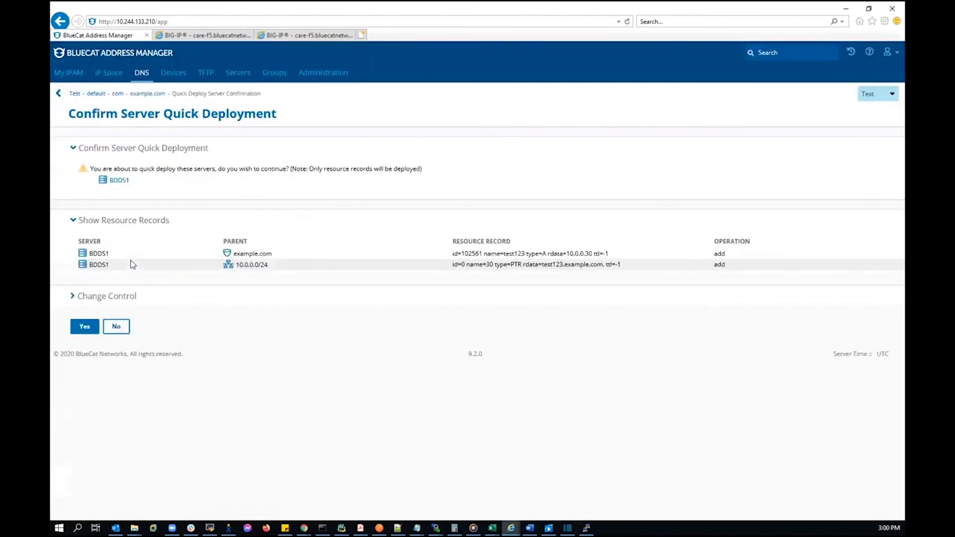
{"action": "left_click", "coordinate": [85, 327]}
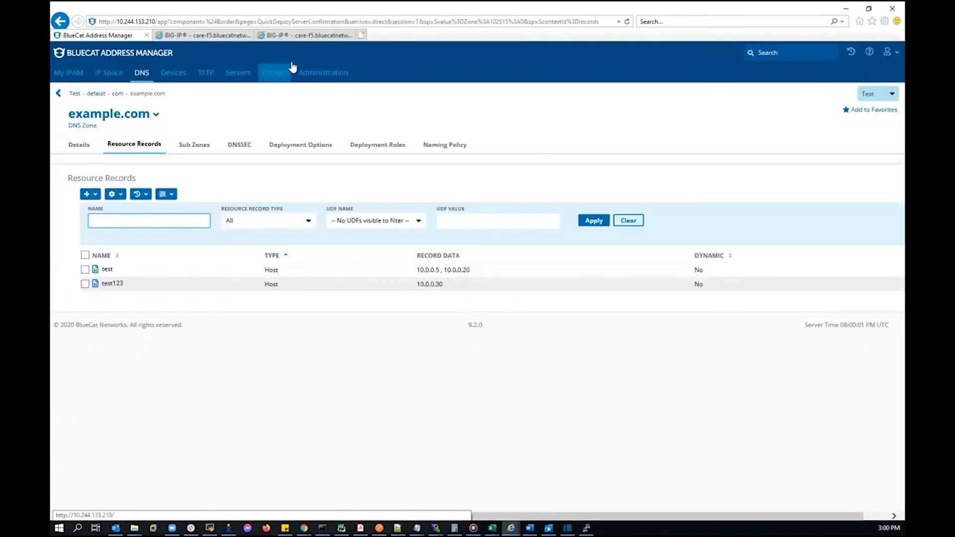
{"action": "left_click", "coordinate": [313, 35]}
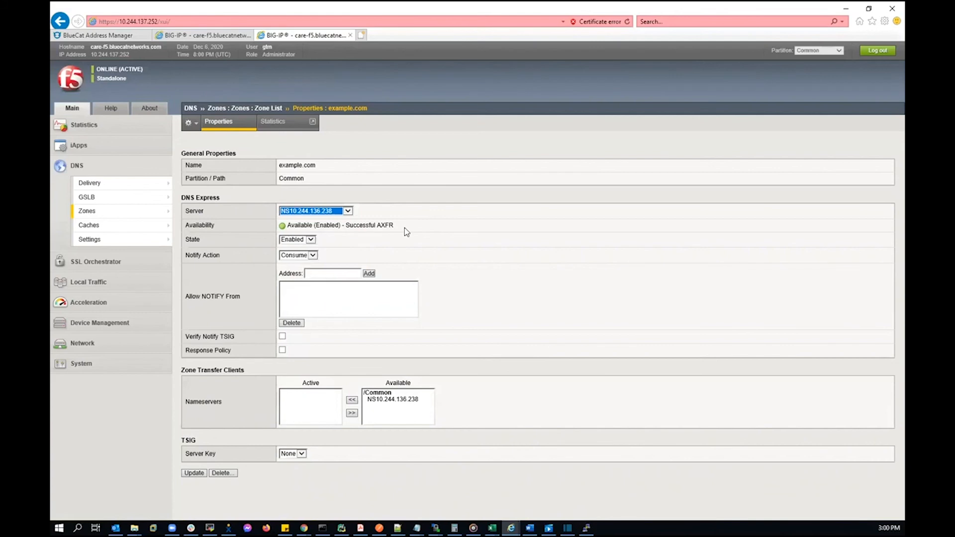
Reload BIG-IP's example.com properties to confirm a successful IXFR refresh, and bring up PuTTY
{"action": "key", "text": "F5"}
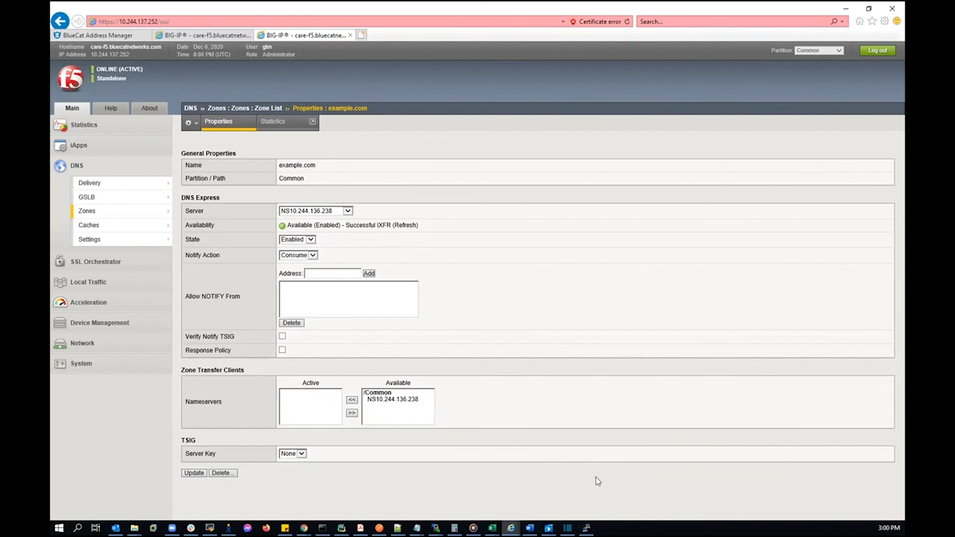
{"action": "left_click", "coordinate": [587, 529]}
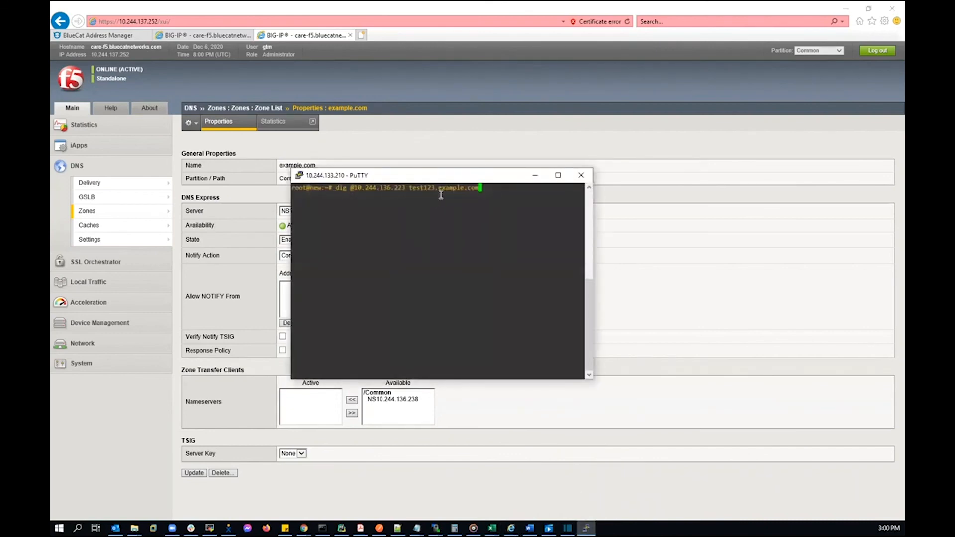
{"action": "key", "text": "Return"}
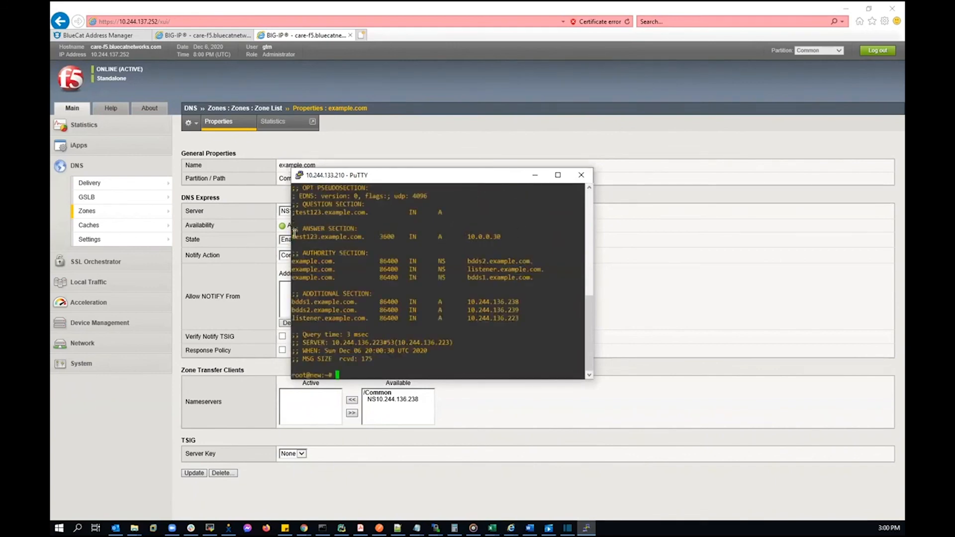
{"action": "left_click_drag", "start_coordinate": [293, 237], "coordinate": [505, 239]}
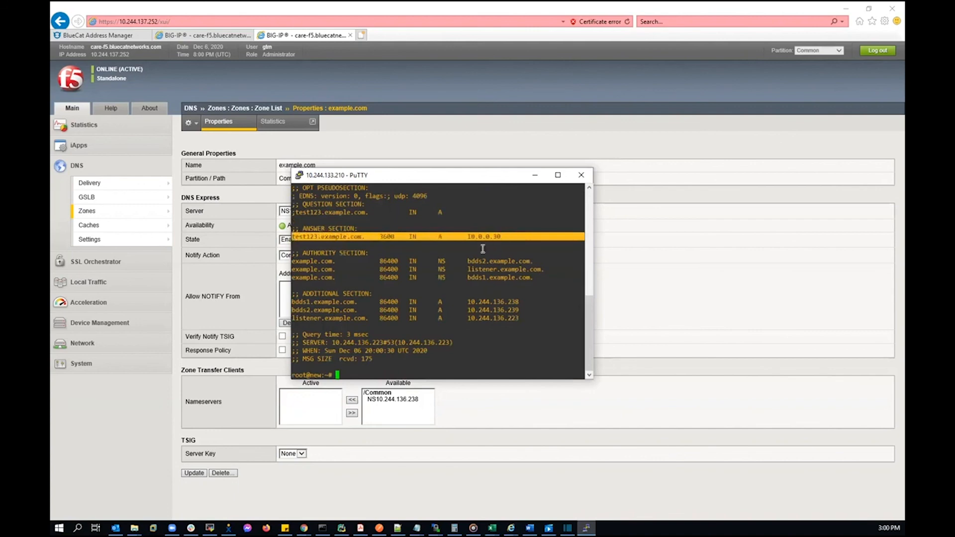
{"action": "left_click", "coordinate": [483, 248]}
{"action": "left_click", "coordinate": [124, 39]}
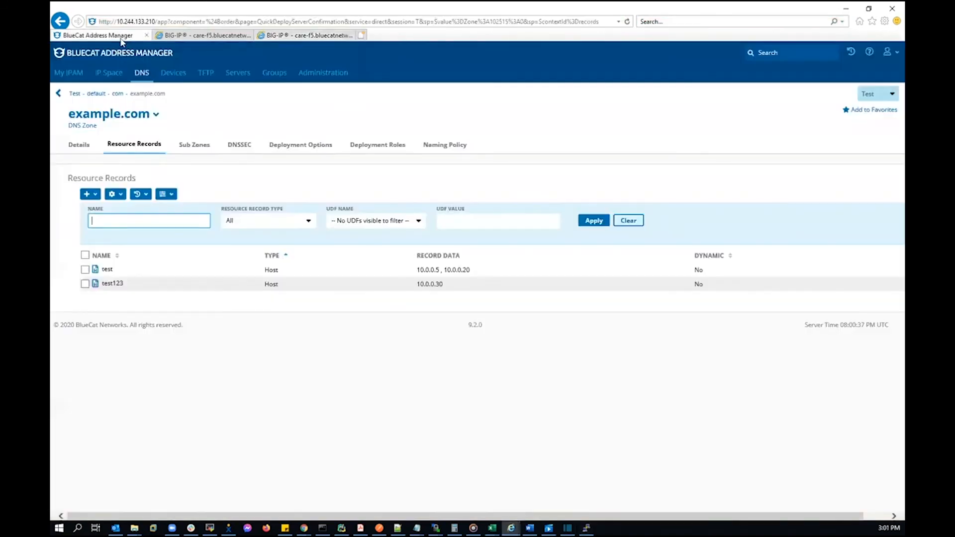
{"action": "left_click", "coordinate": [75, 71]}
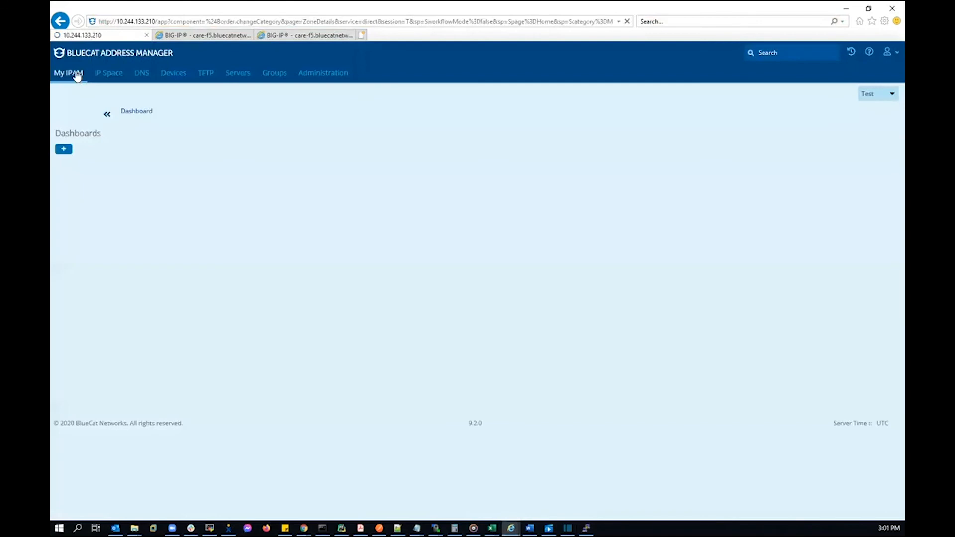